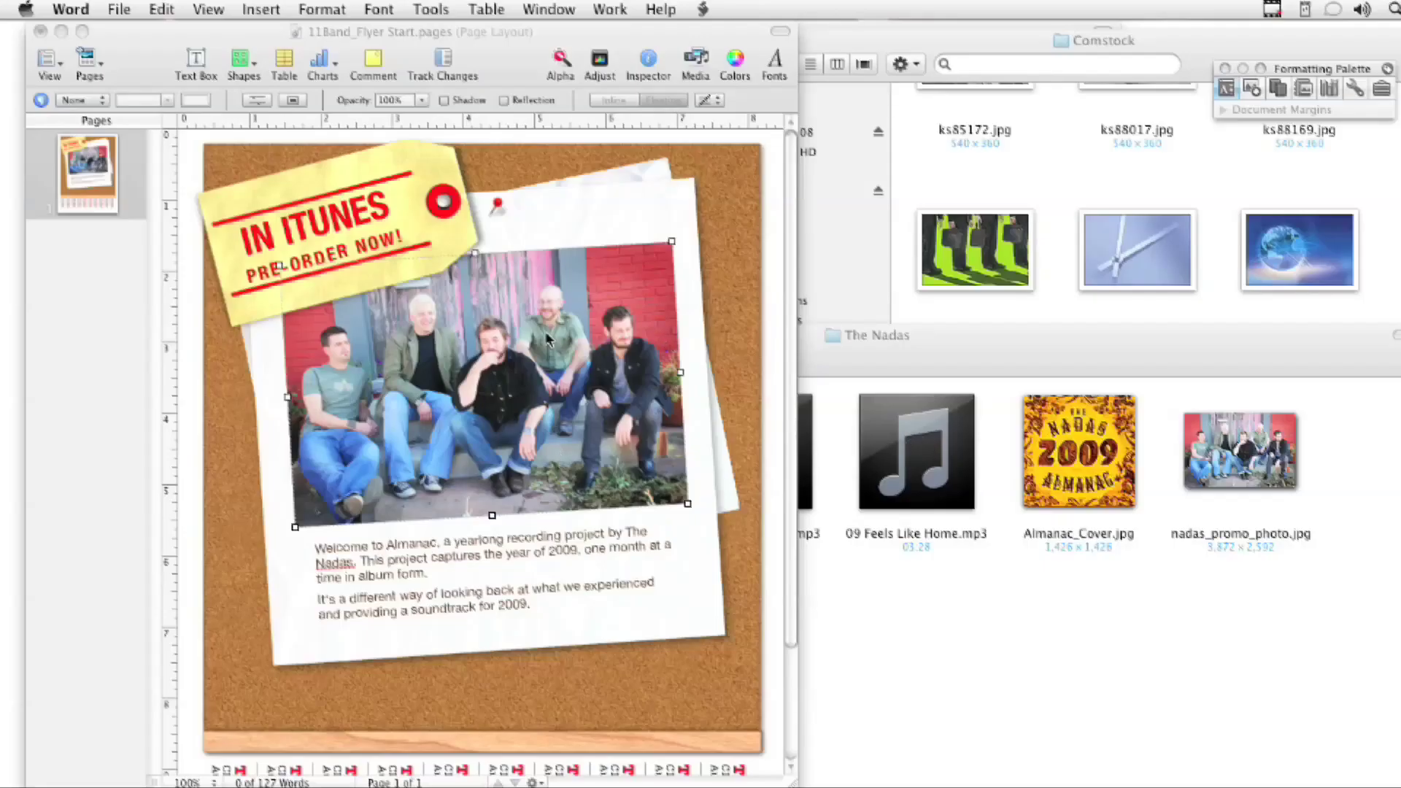
# Step: Bring the flyer forward and drag the city-night photo ks77150.jpg from Finder onto it
pyautogui.click(530, 340)
pyautogui.scroll(3, 1201, 278)
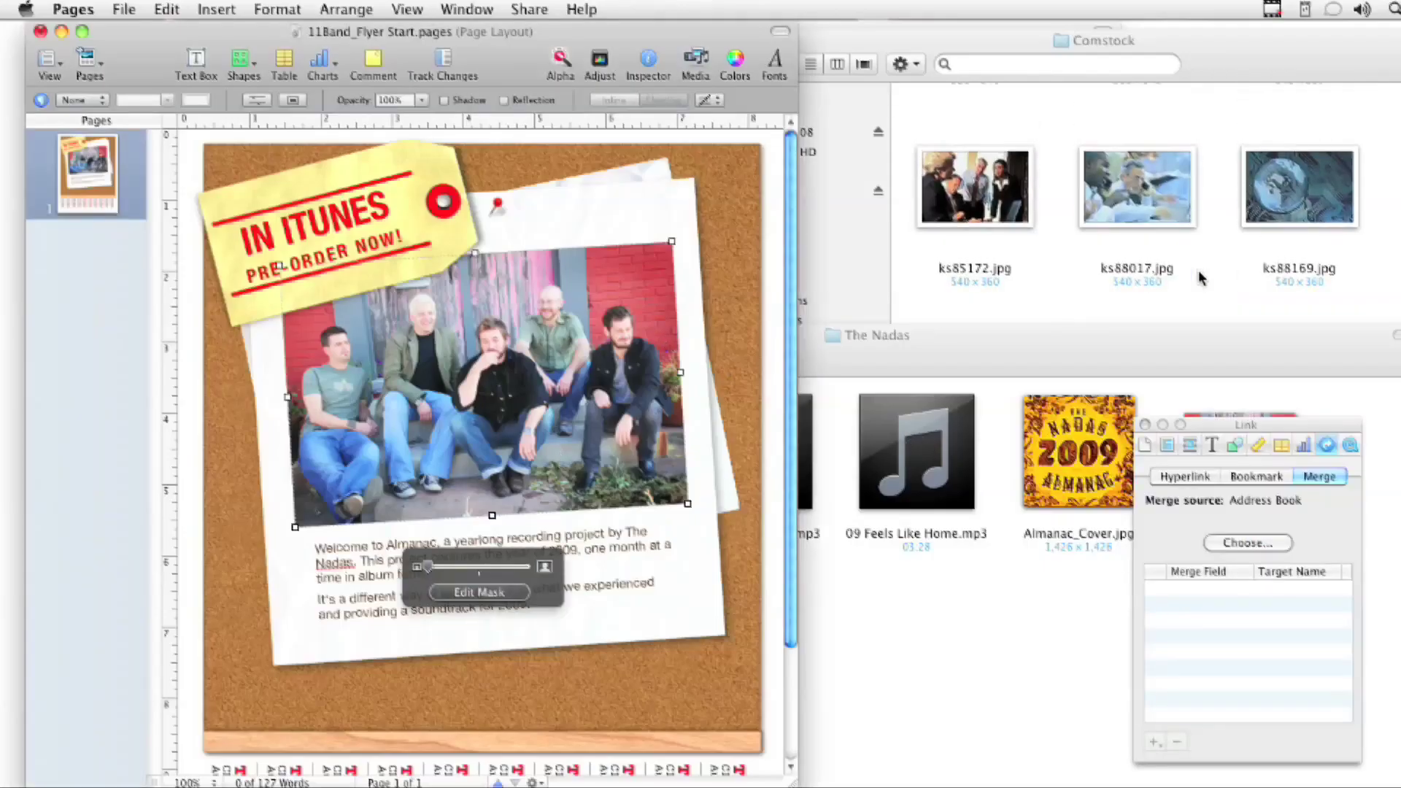
pyautogui.scroll(5, 1201, 278)
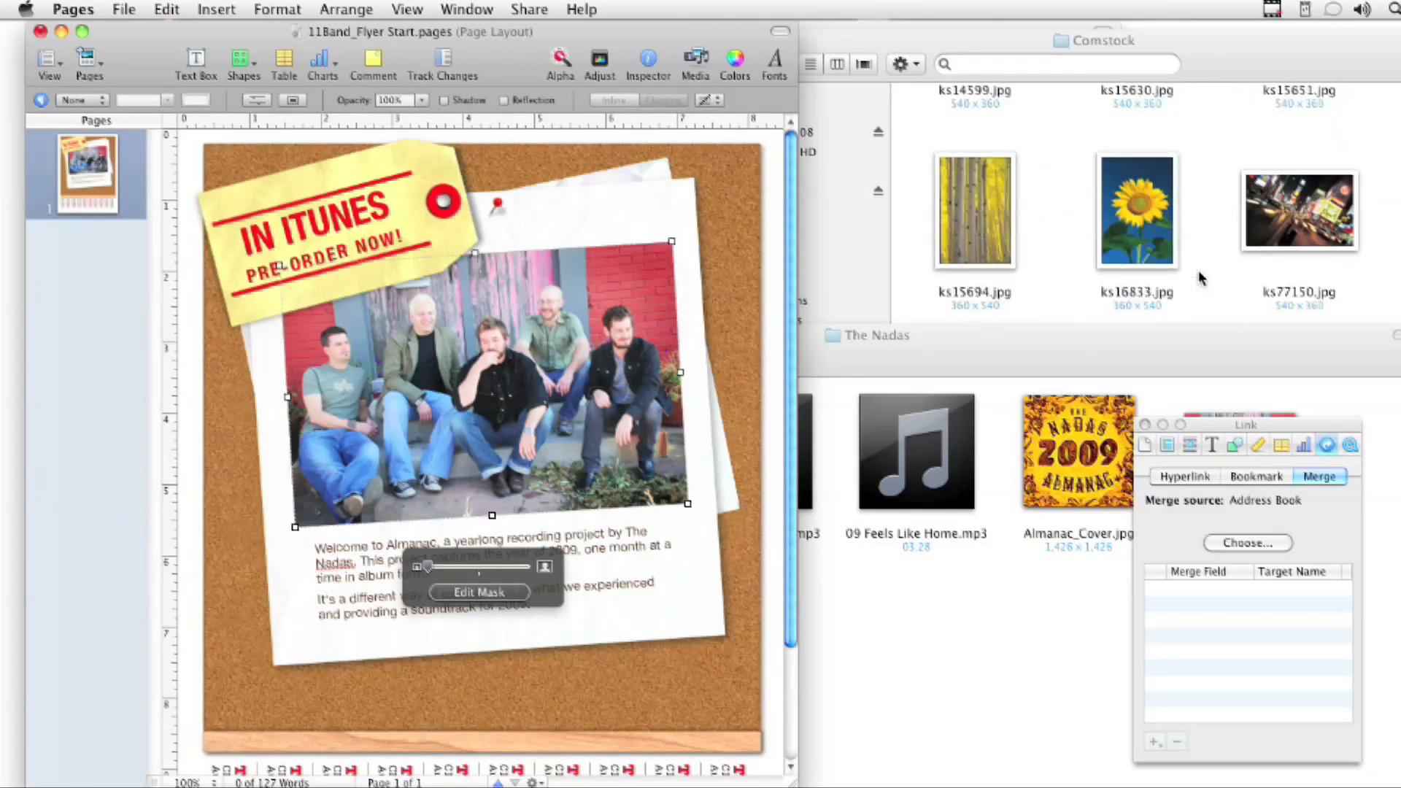
pyautogui.moveTo(1286, 240); pyautogui.dragTo(578, 368)
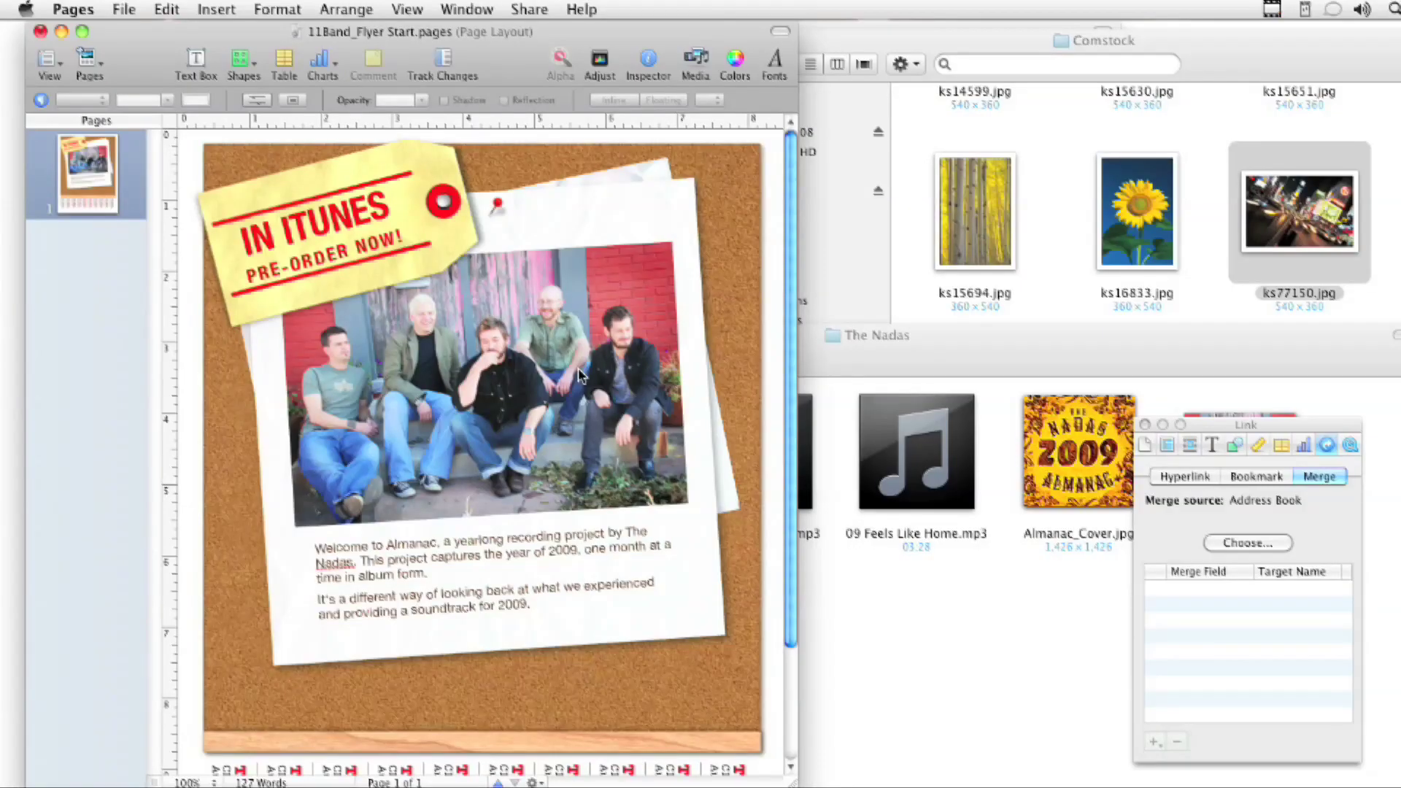
# Step: Replace the masked band photo with ks77150.jpg, keeping the tilted frame's crop
pyautogui.click(579, 376)
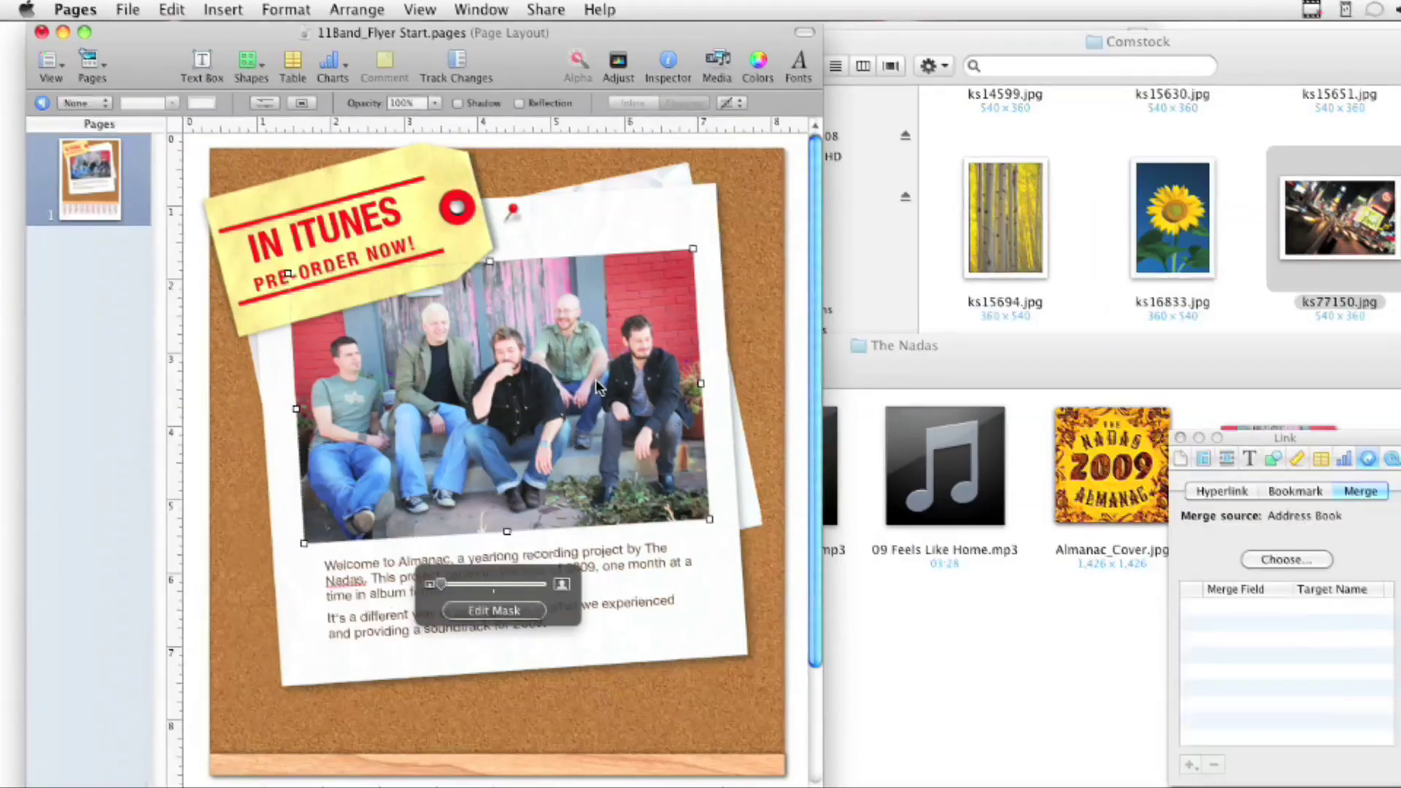
pyautogui.click(352, 9)
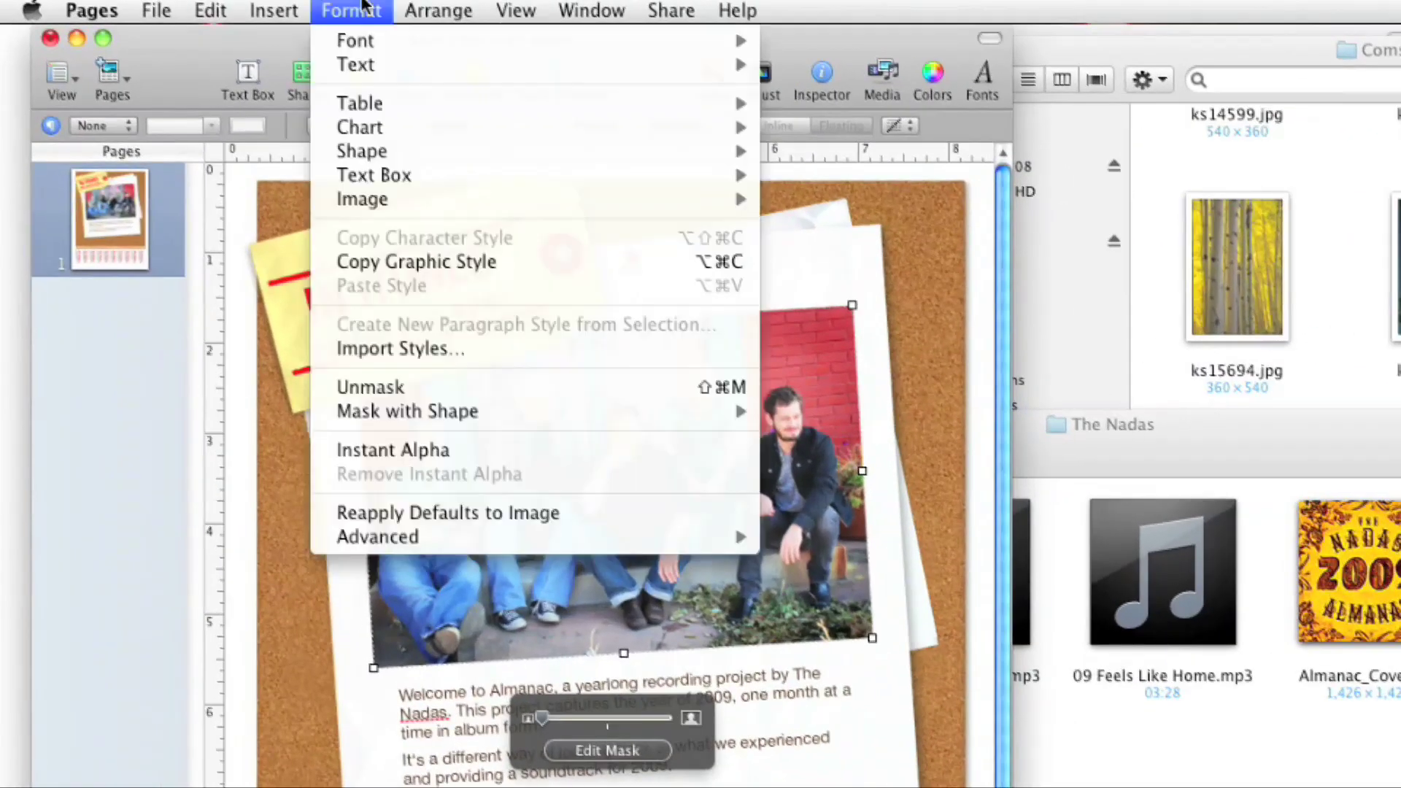
pyautogui.moveTo(425, 540)
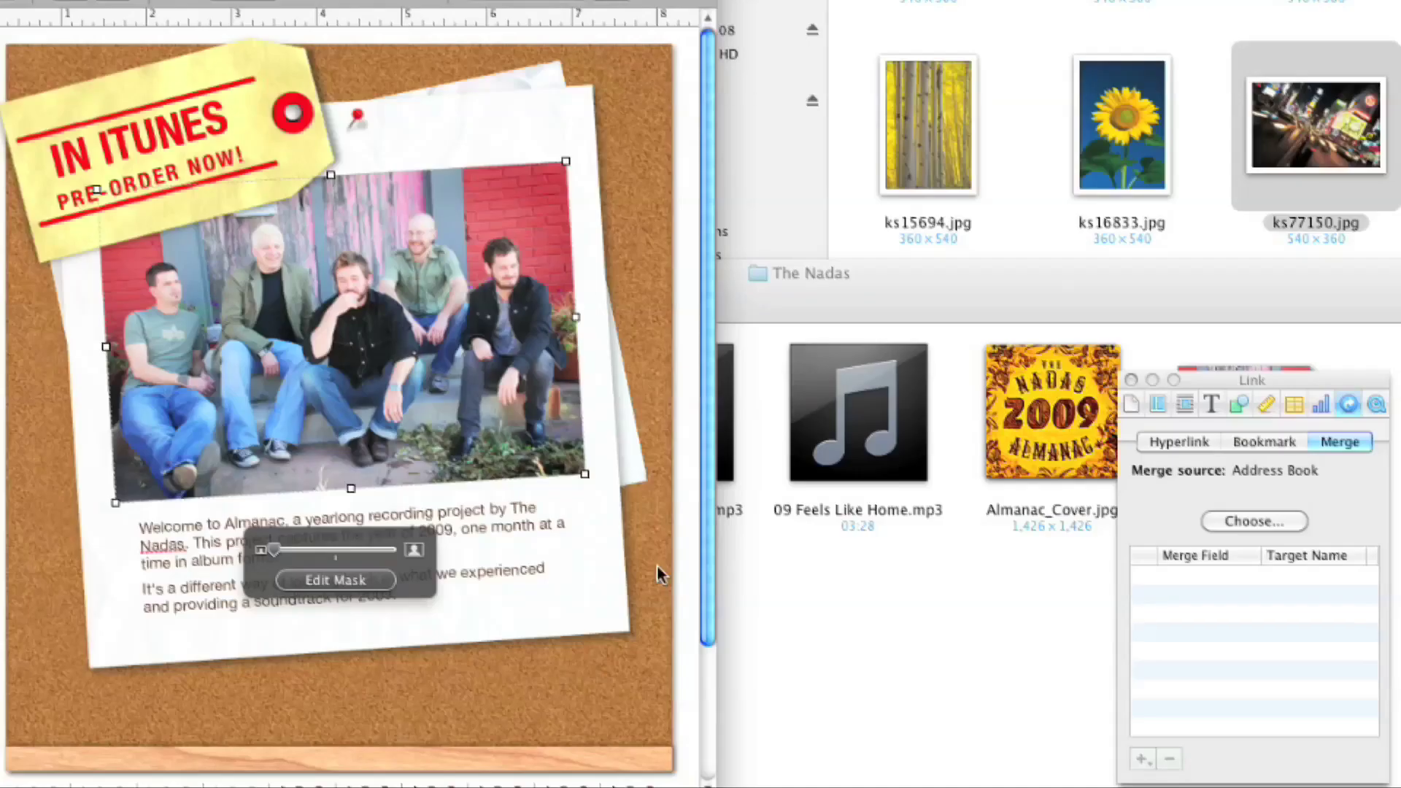
pyautogui.moveTo(1295, 150); pyautogui.dragTo(390, 375)
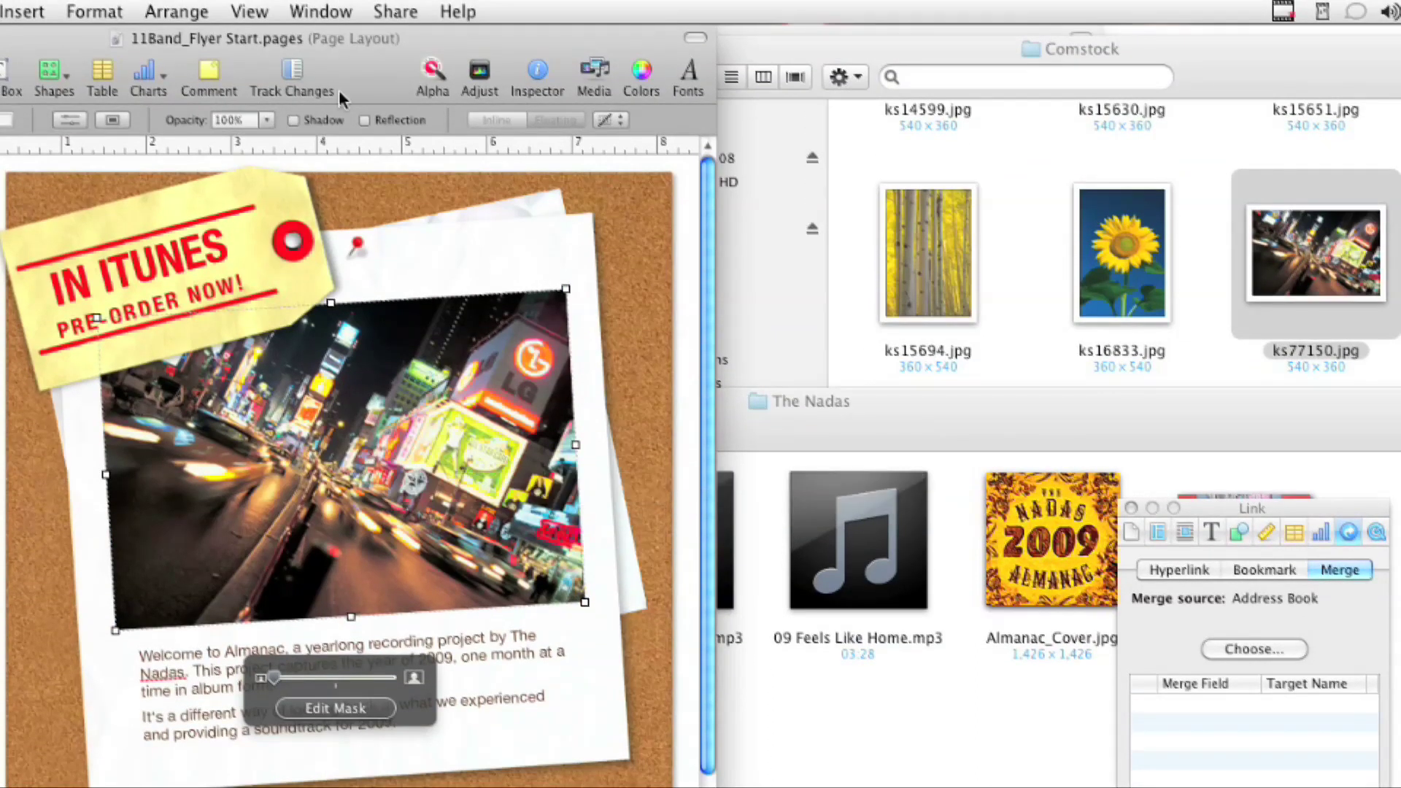
# Step: Place Almanac_Cover.jpg on the flyer, shrink it, and position it at the note card's lower right
pyautogui.click(319, 13)
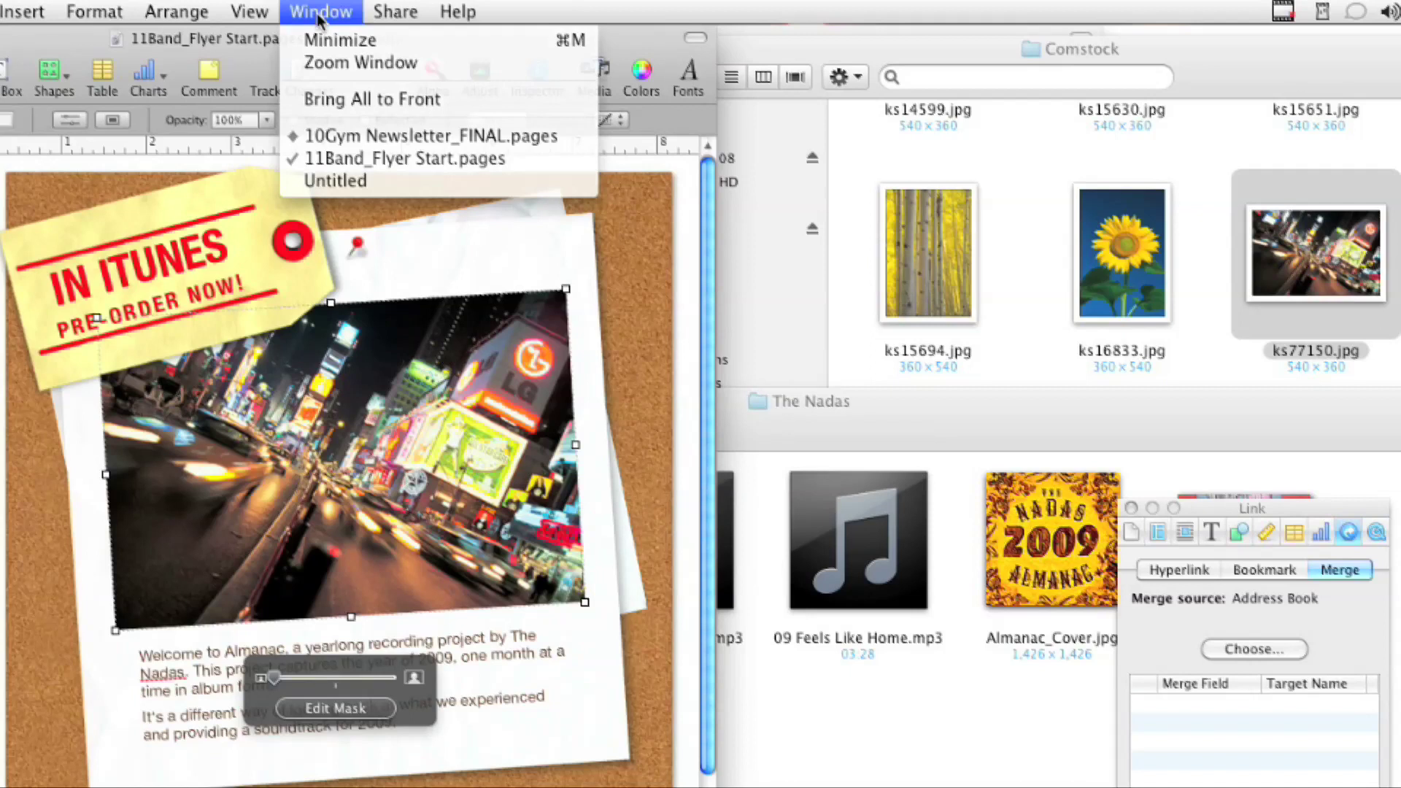
pyautogui.click(317, 13)
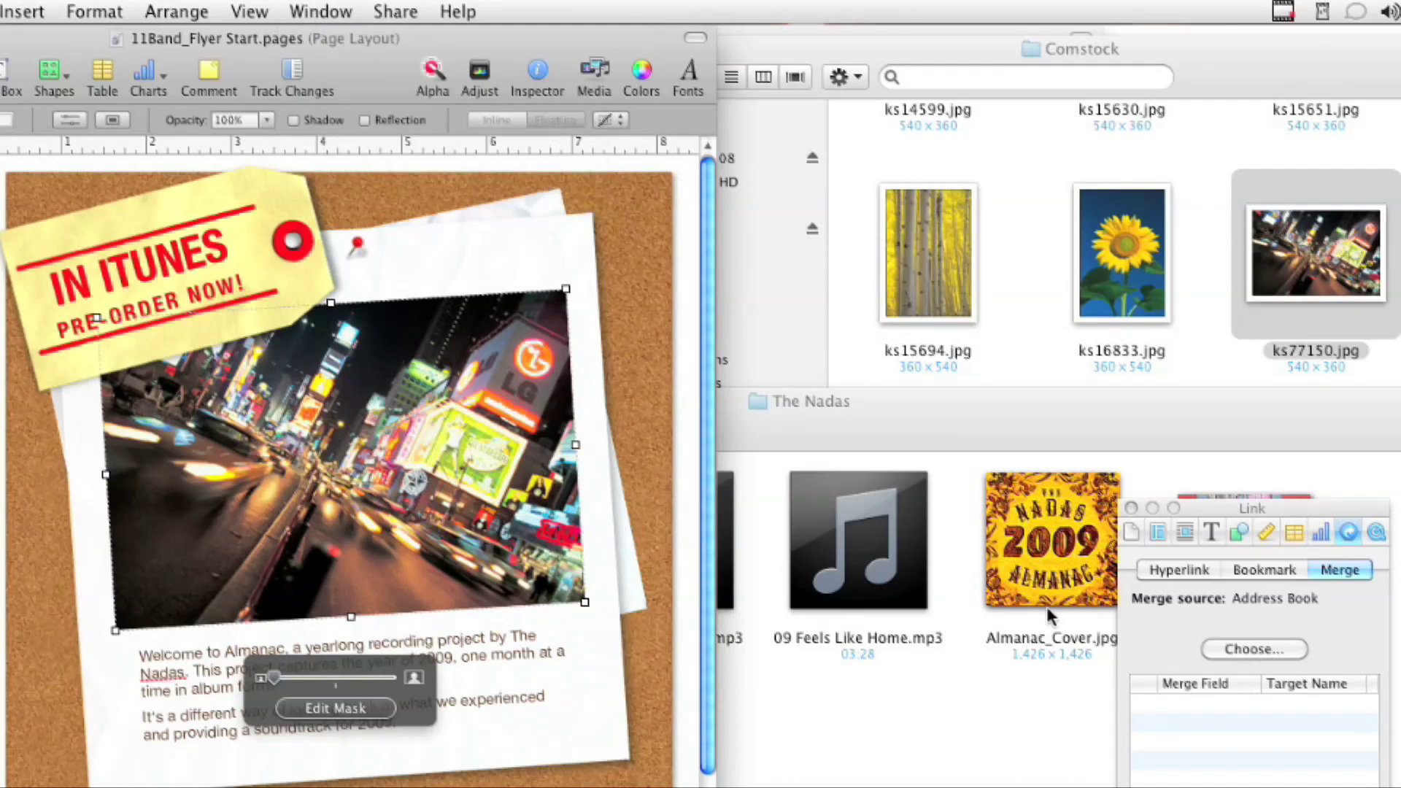
pyautogui.moveTo(1048, 605); pyautogui.dragTo(586, 780)
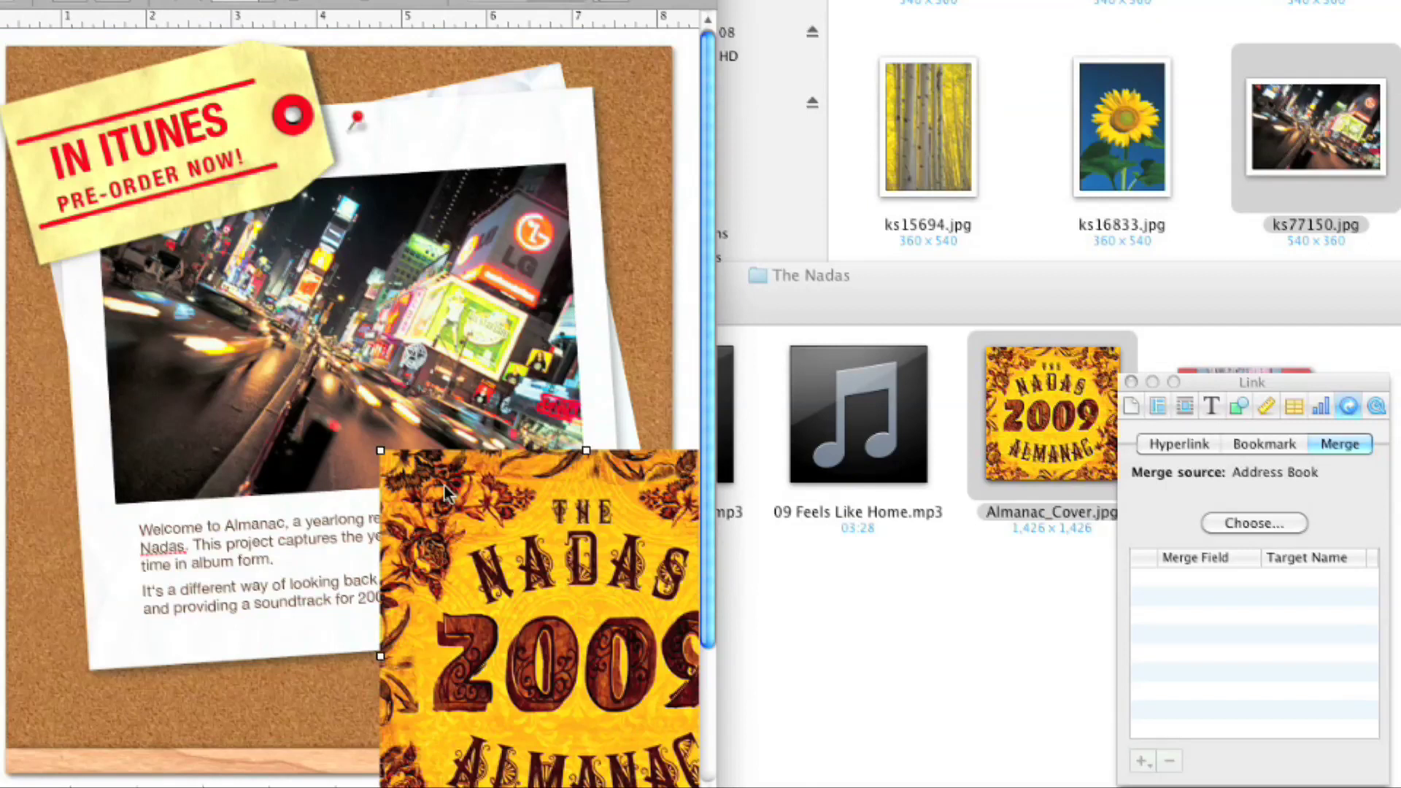
pyautogui.moveTo(379, 449); pyautogui.dragTo(518, 588)
pyautogui.moveTo(552, 682); pyautogui.dragTo(439, 552)
pyautogui.moveTo(403, 455); pyautogui.dragTo(485, 501)
pyautogui.moveTo(530, 637); pyautogui.dragTo(502, 600)
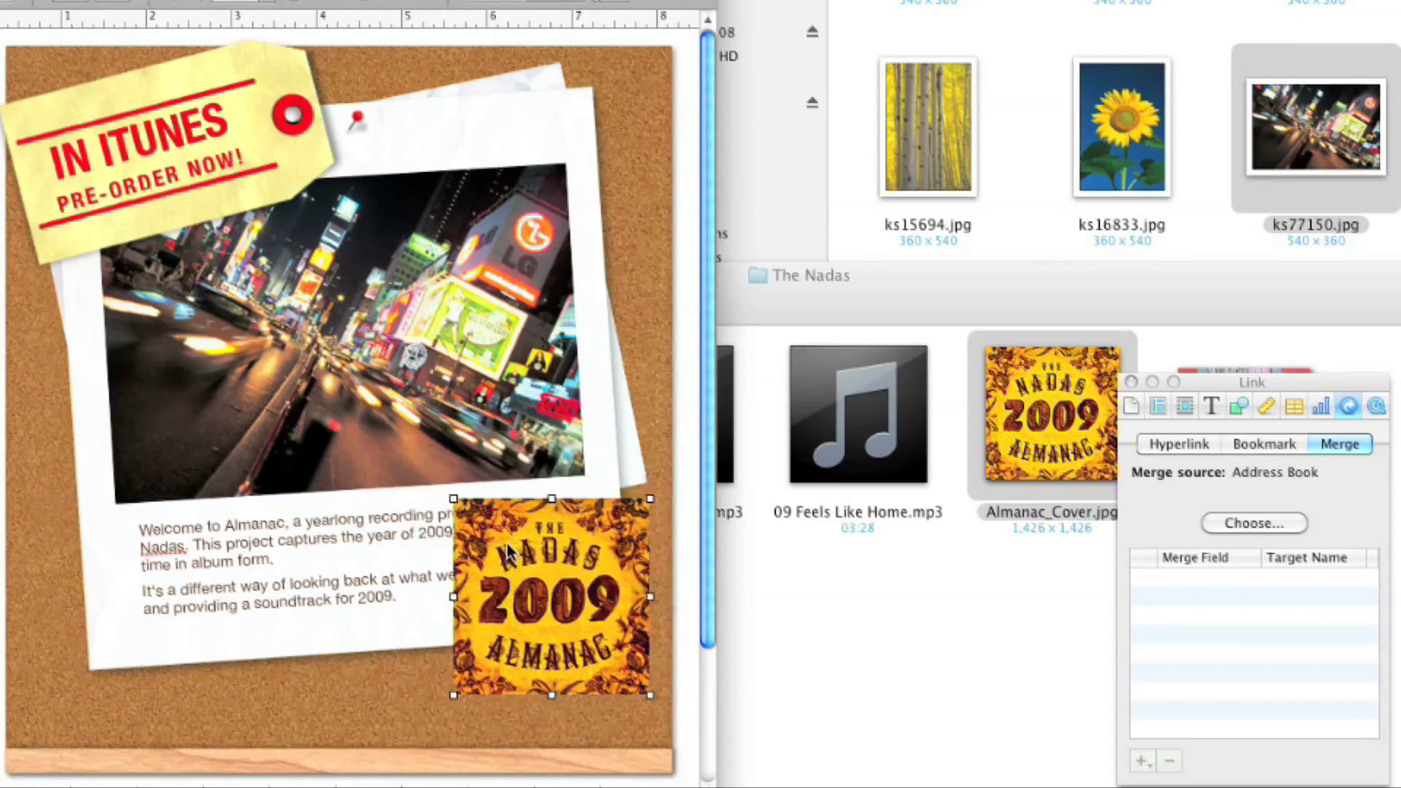
# Step: Step the Almanac cover's rotation angle in the Metrics Inspector to 350°
pyautogui.click(1266, 407)
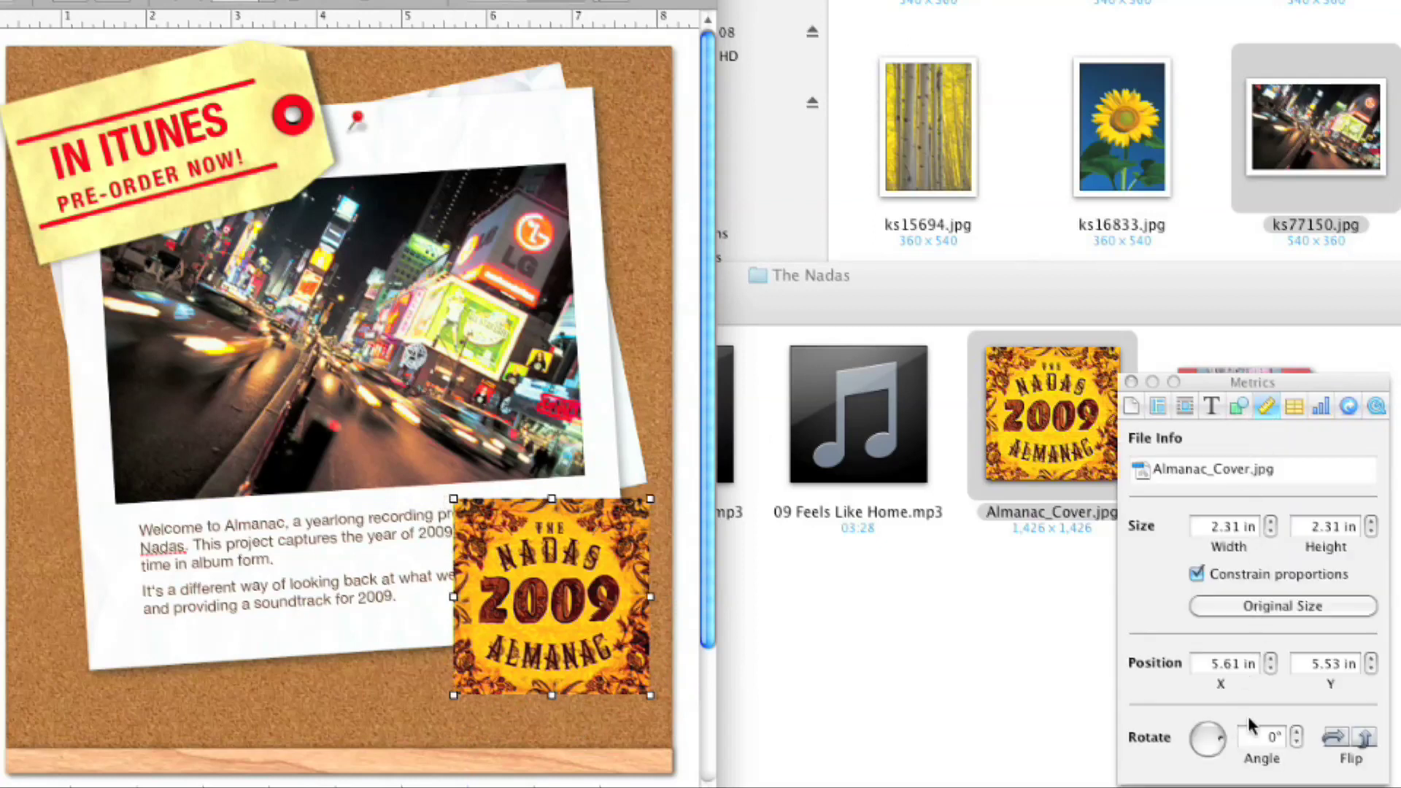
pyautogui.click(1298, 733)
pyautogui.click(1298, 733)
pyautogui.click(1297, 742)
pyautogui.click(1297, 742)
pyautogui.click(1297, 742)
pyautogui.click(1297, 743)
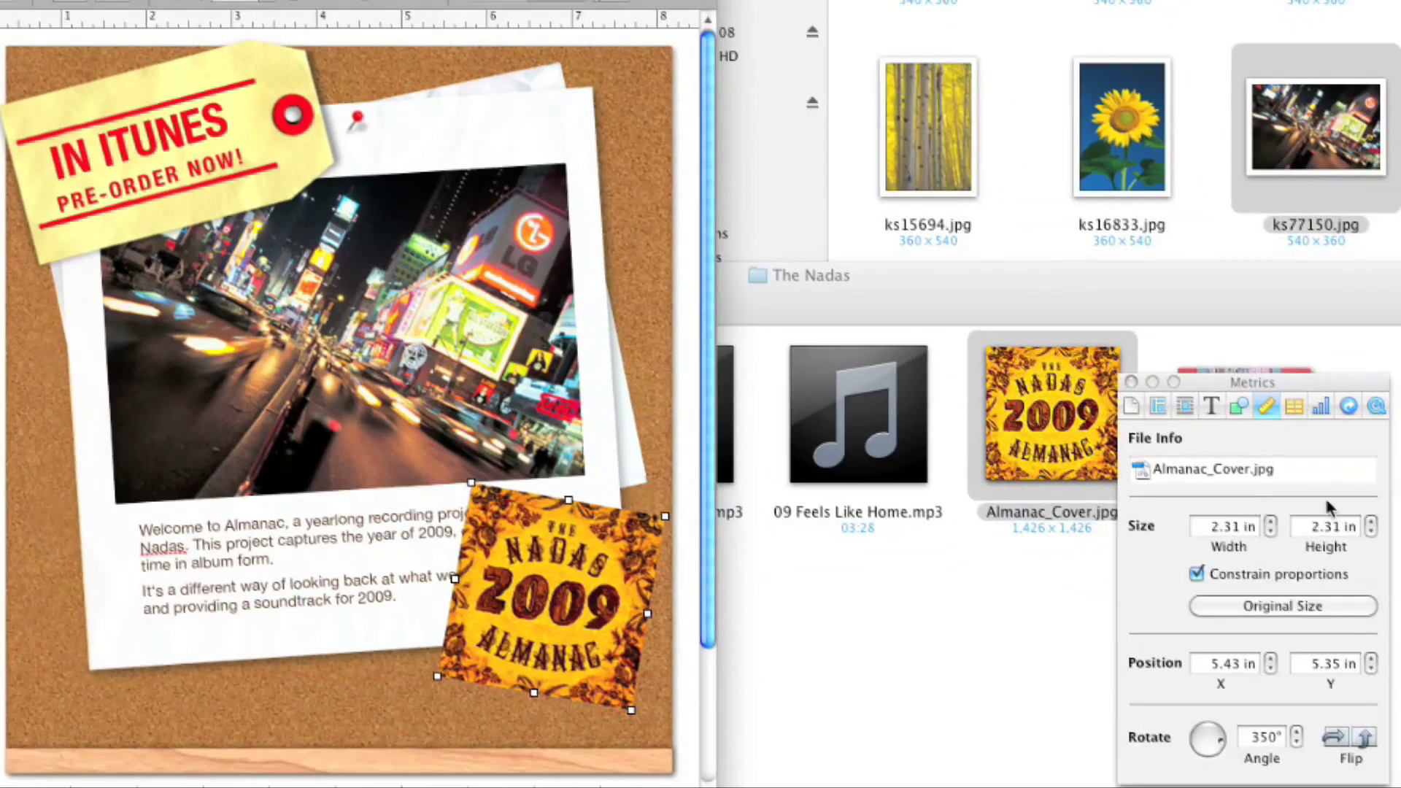
# Step: Set the cover's stroke to Picture Frame with the white frame style
pyautogui.click(1239, 407)
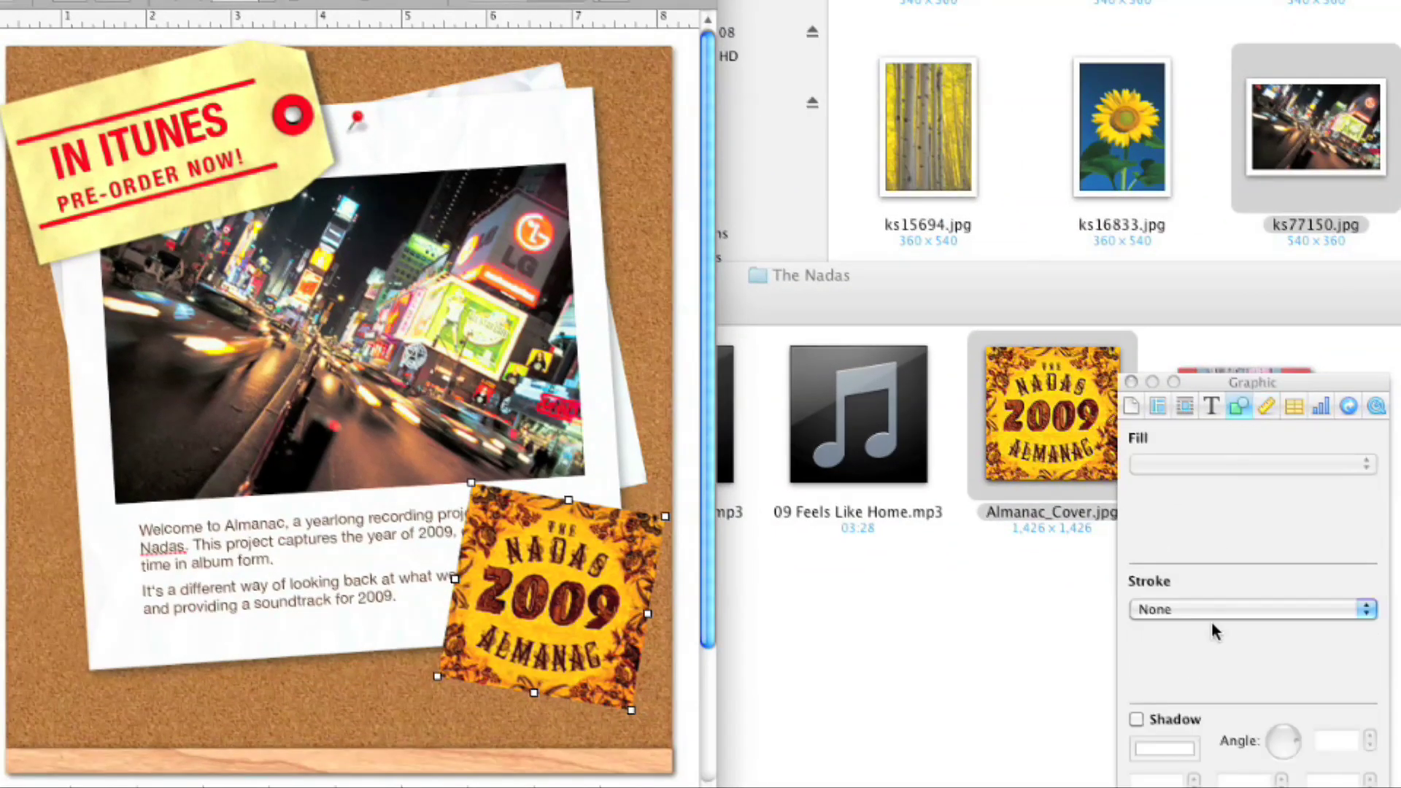
pyautogui.click(1214, 612)
pyautogui.click(1214, 648)
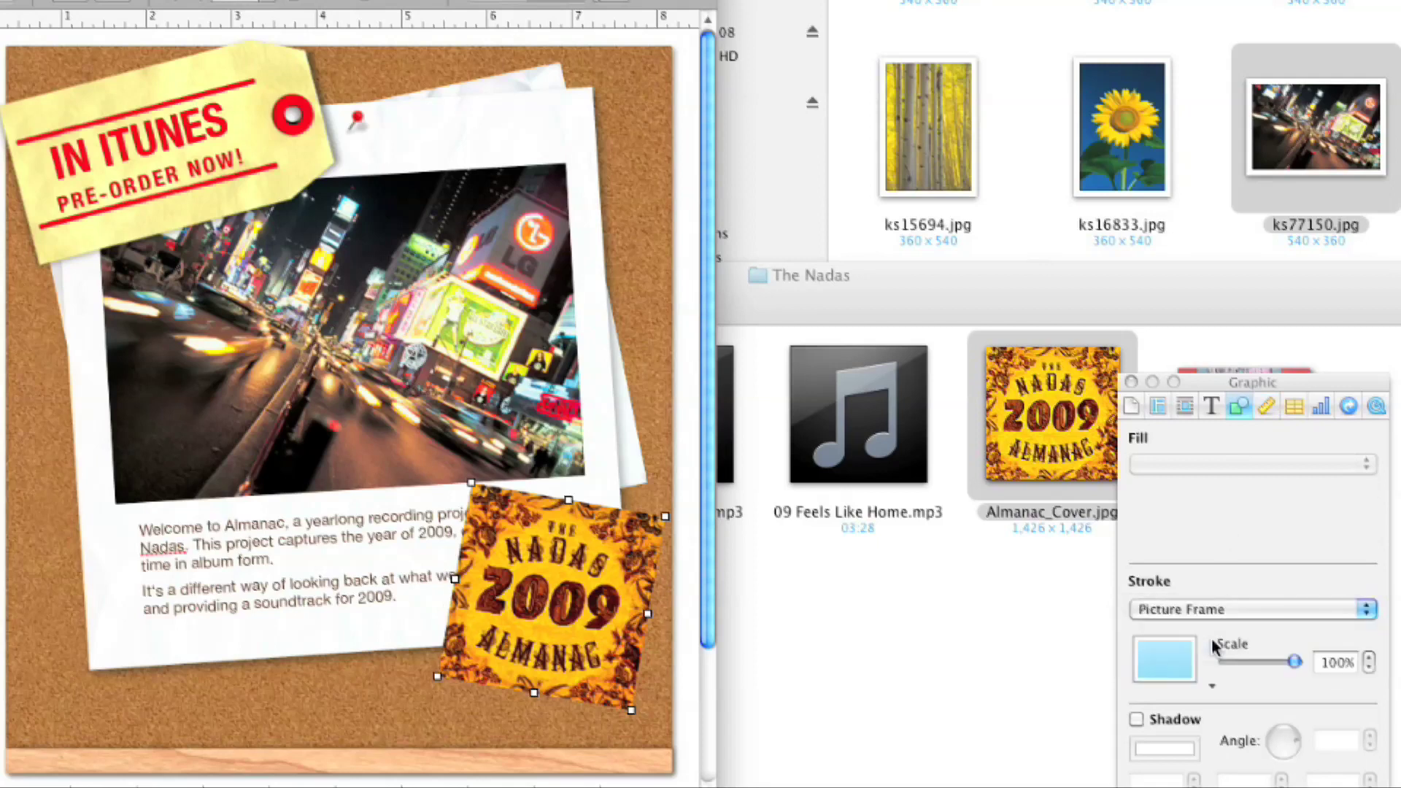
pyautogui.click(1203, 678)
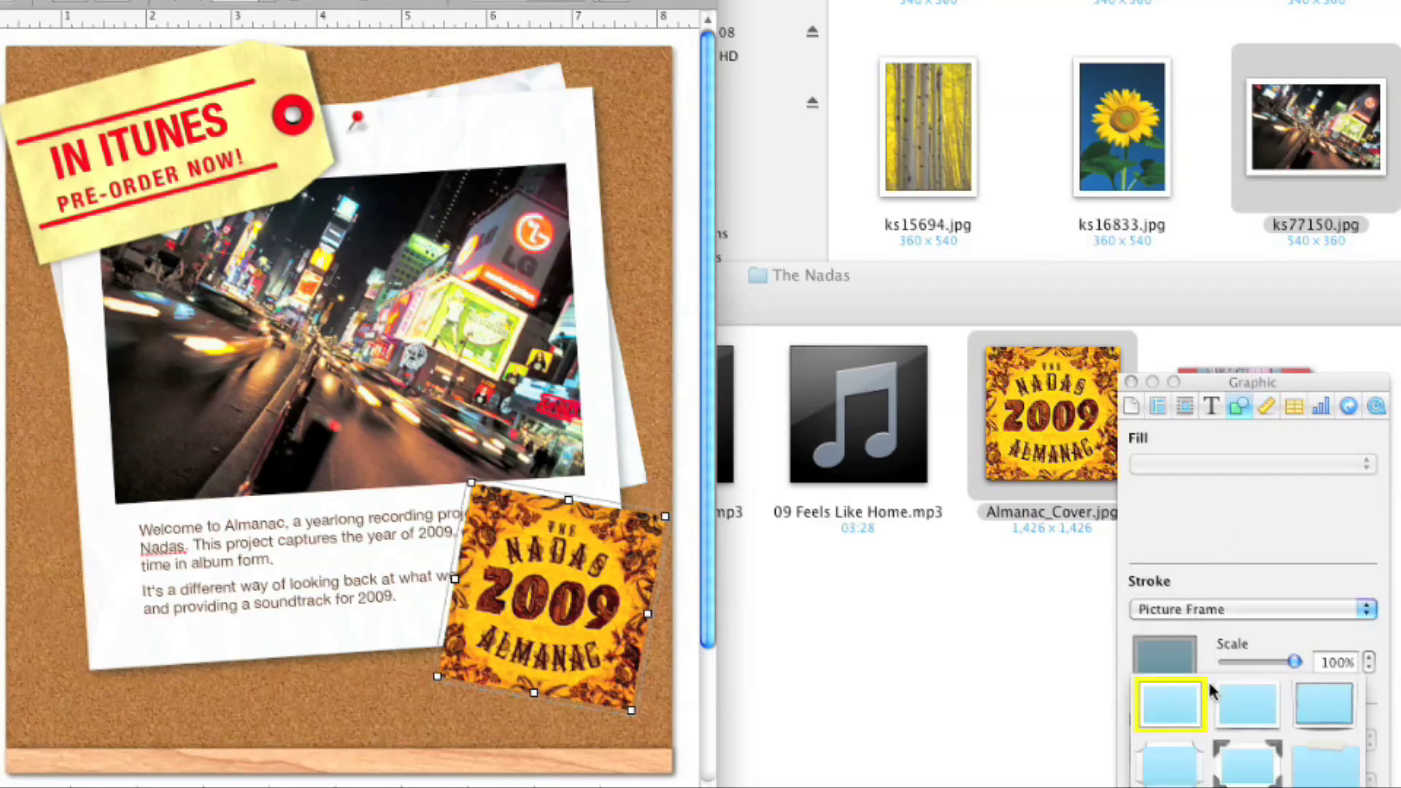
pyautogui.click(1284, 705)
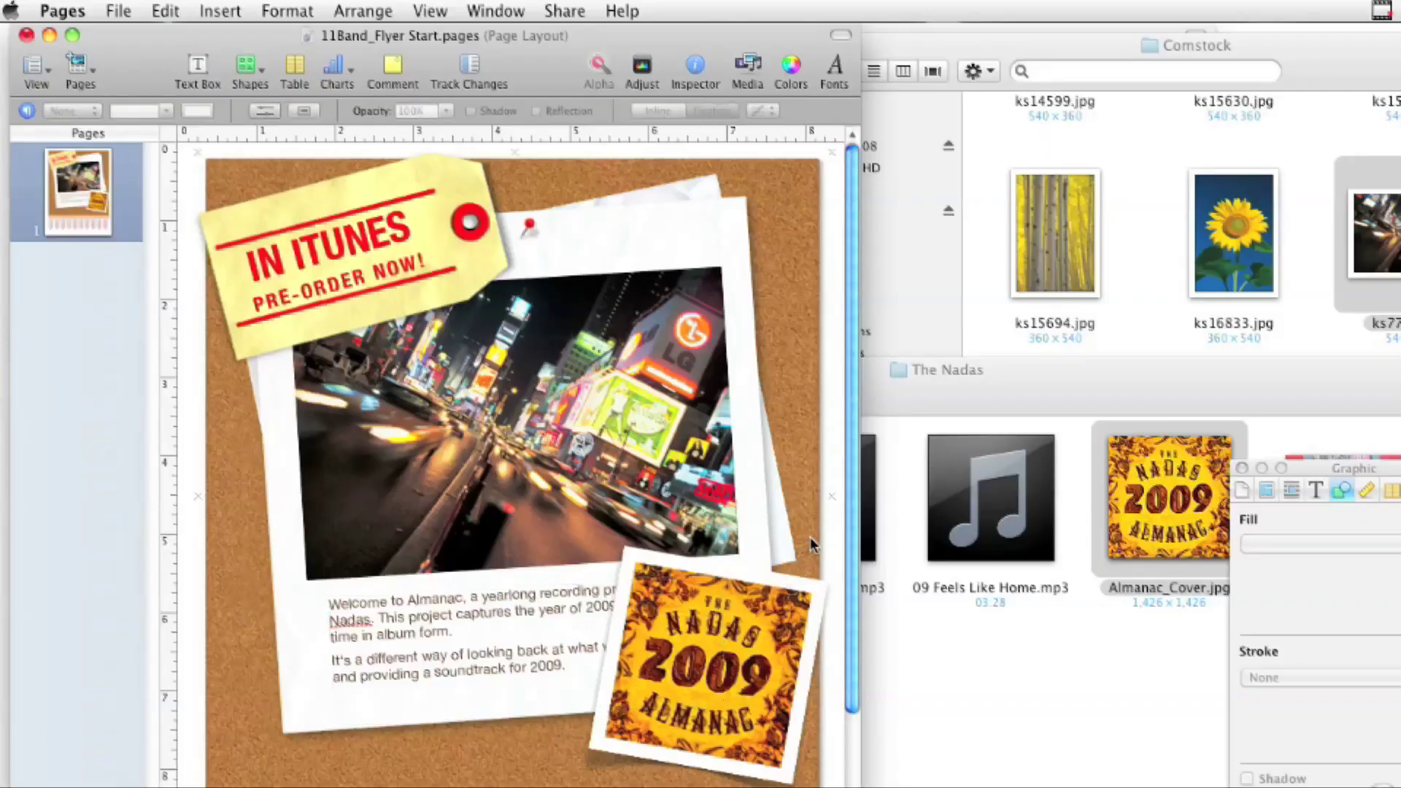
# Step: Define the framed cover as a media placeholder and drag the aspen image ks15694.jpg onto it
pyautogui.click(744, 660)
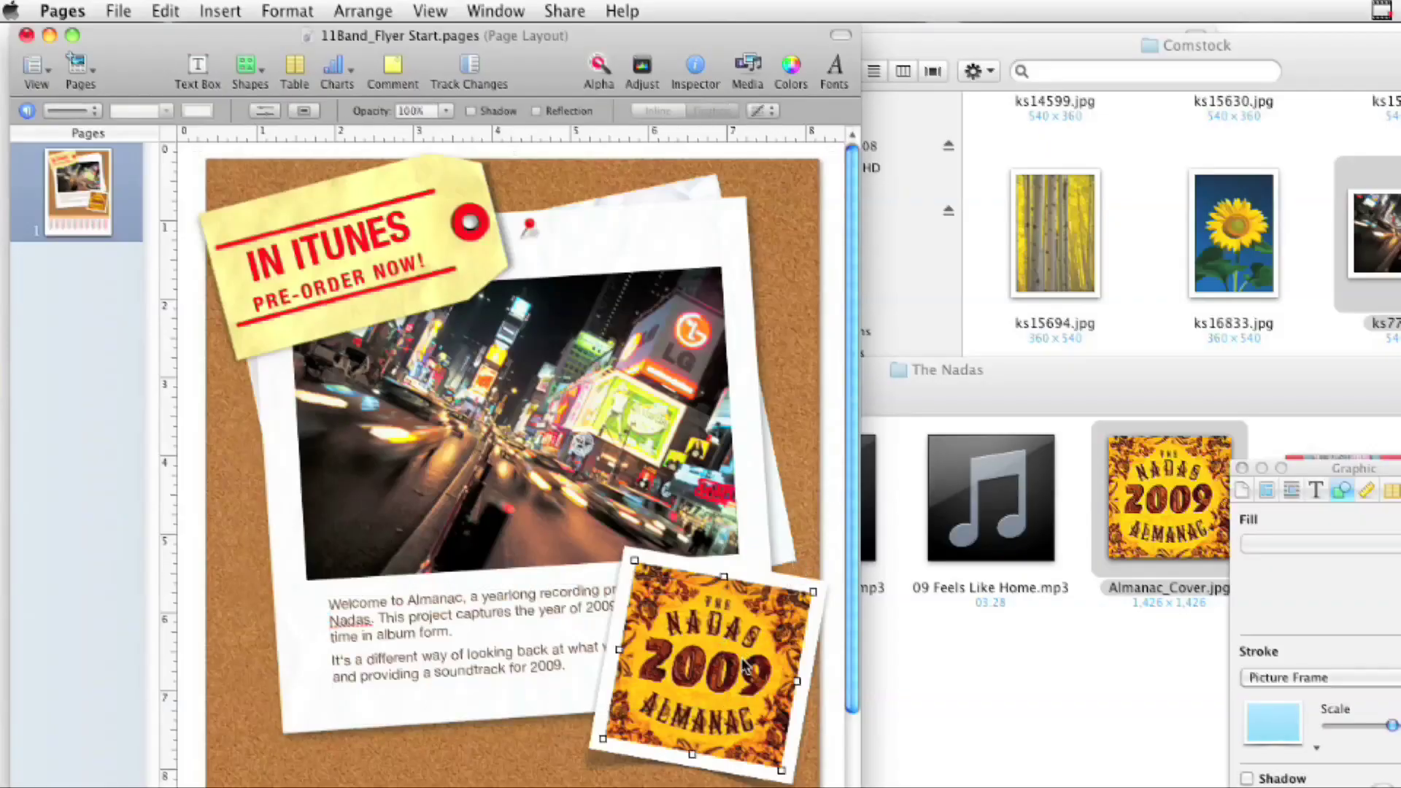
pyautogui.click(298, 9)
pyautogui.moveTo(398, 467)
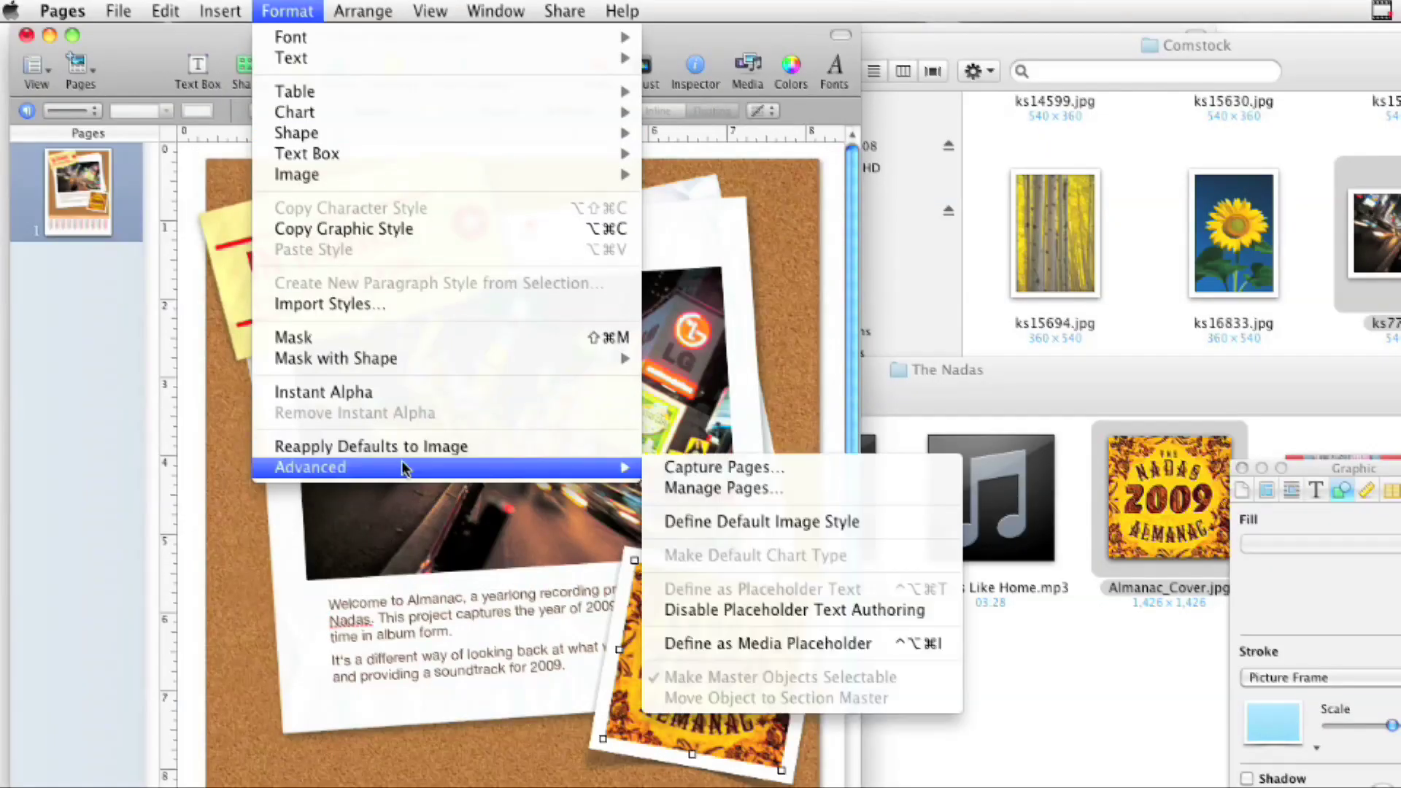
pyautogui.click(749, 646)
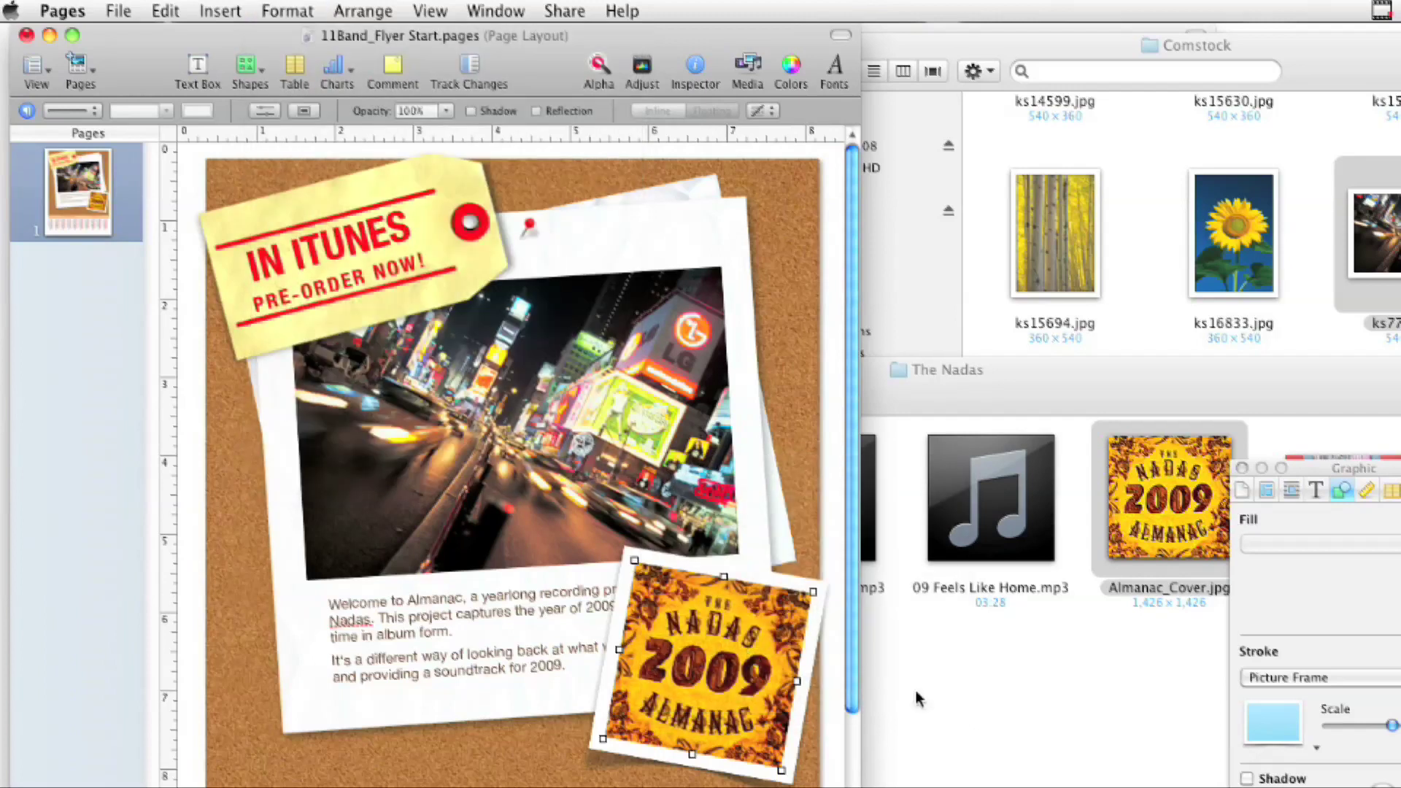
pyautogui.click(1073, 257)
pyautogui.moveTo(1073, 257); pyautogui.dragTo(719, 666)
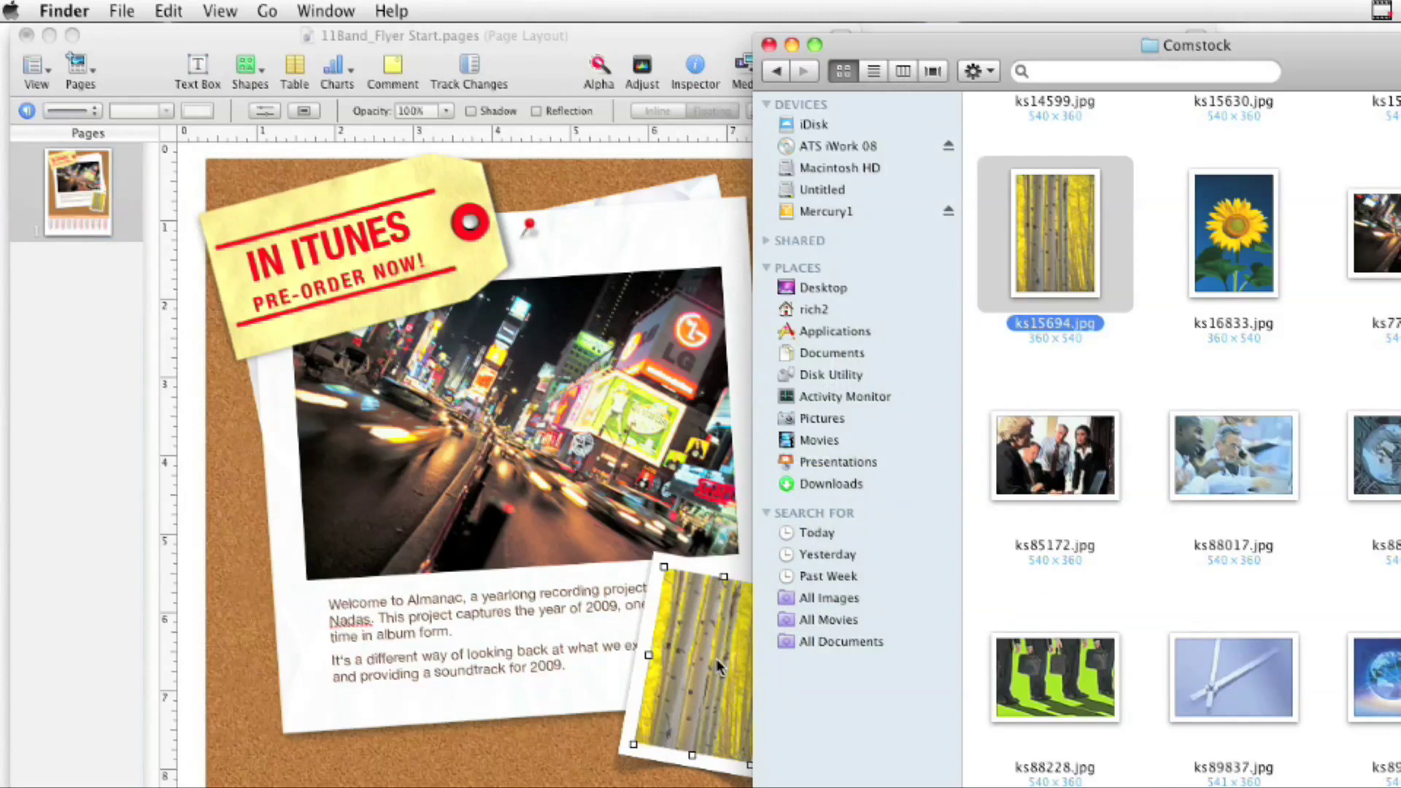
# Step: Return to the flyer, reselect the Almanac cover and review its Format commands
pyautogui.click(531, 781)
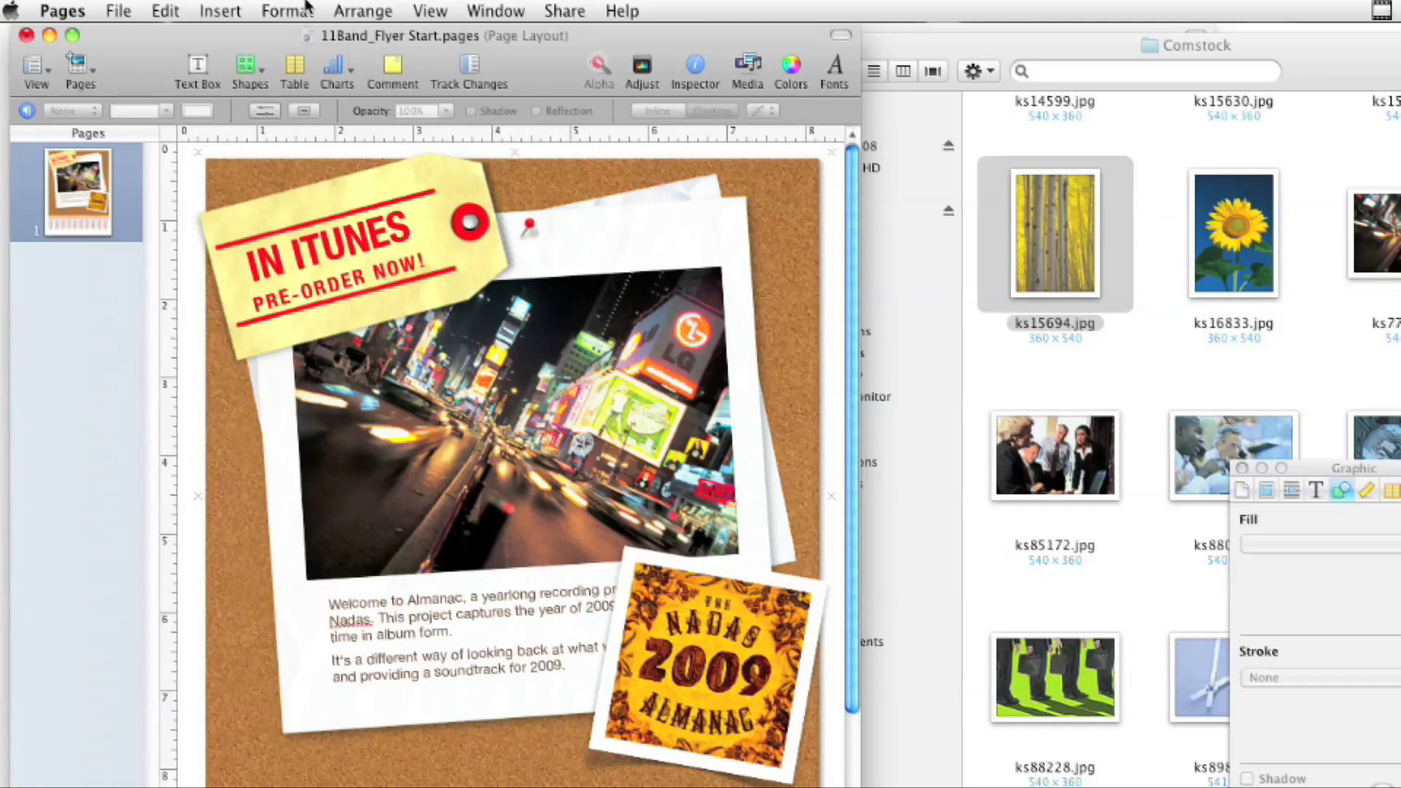
pyautogui.click(305, 8)
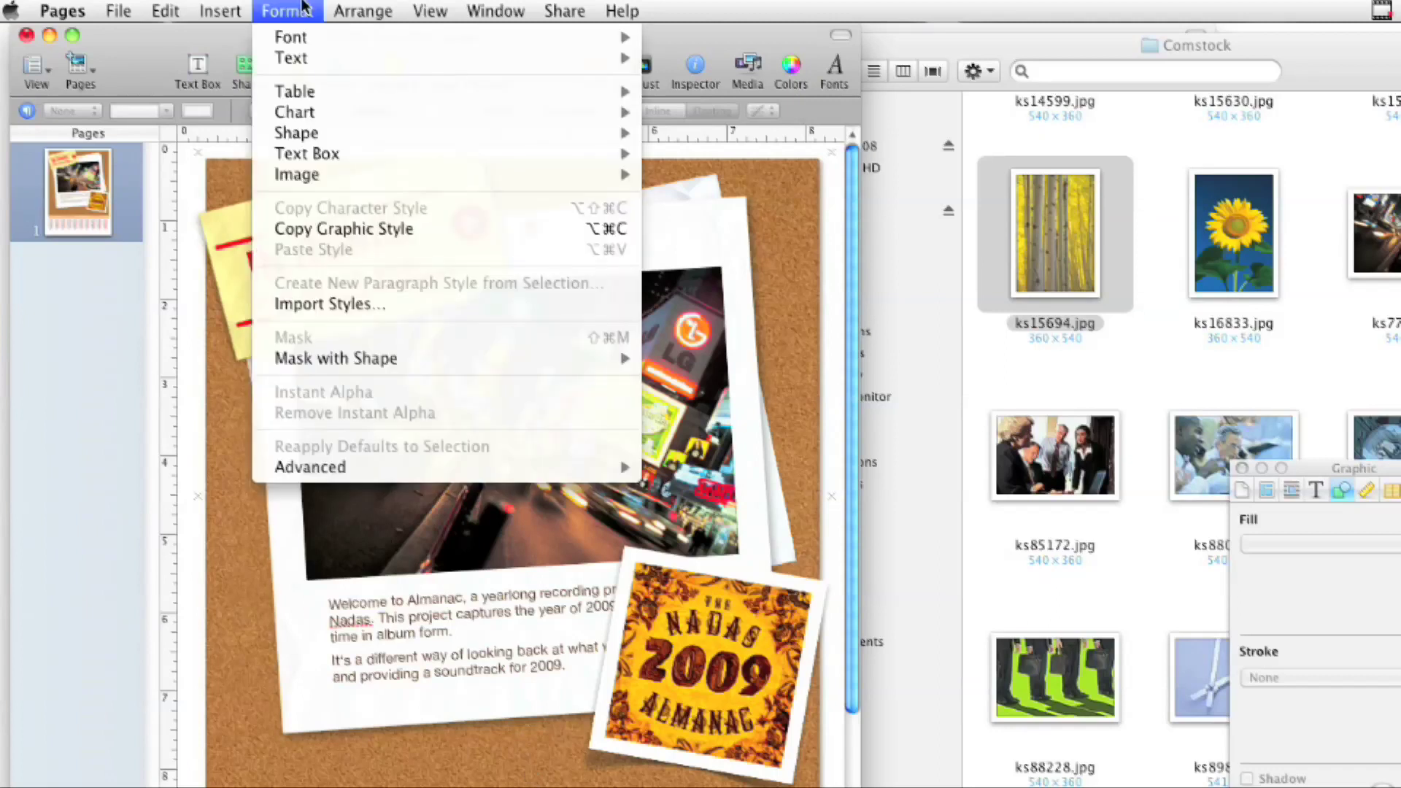
pyautogui.click(305, 9)
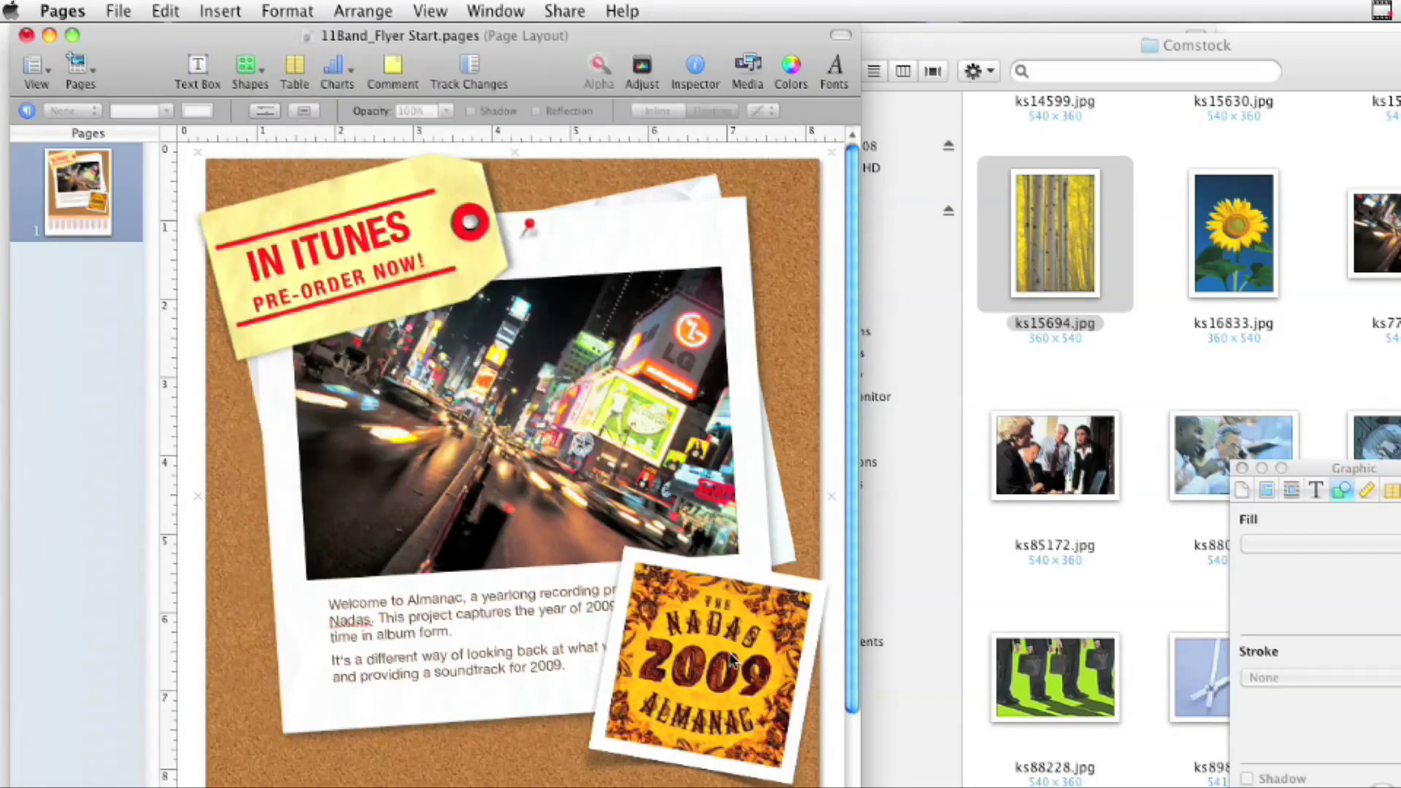
pyautogui.click(727, 712)
pyautogui.click(296, 9)
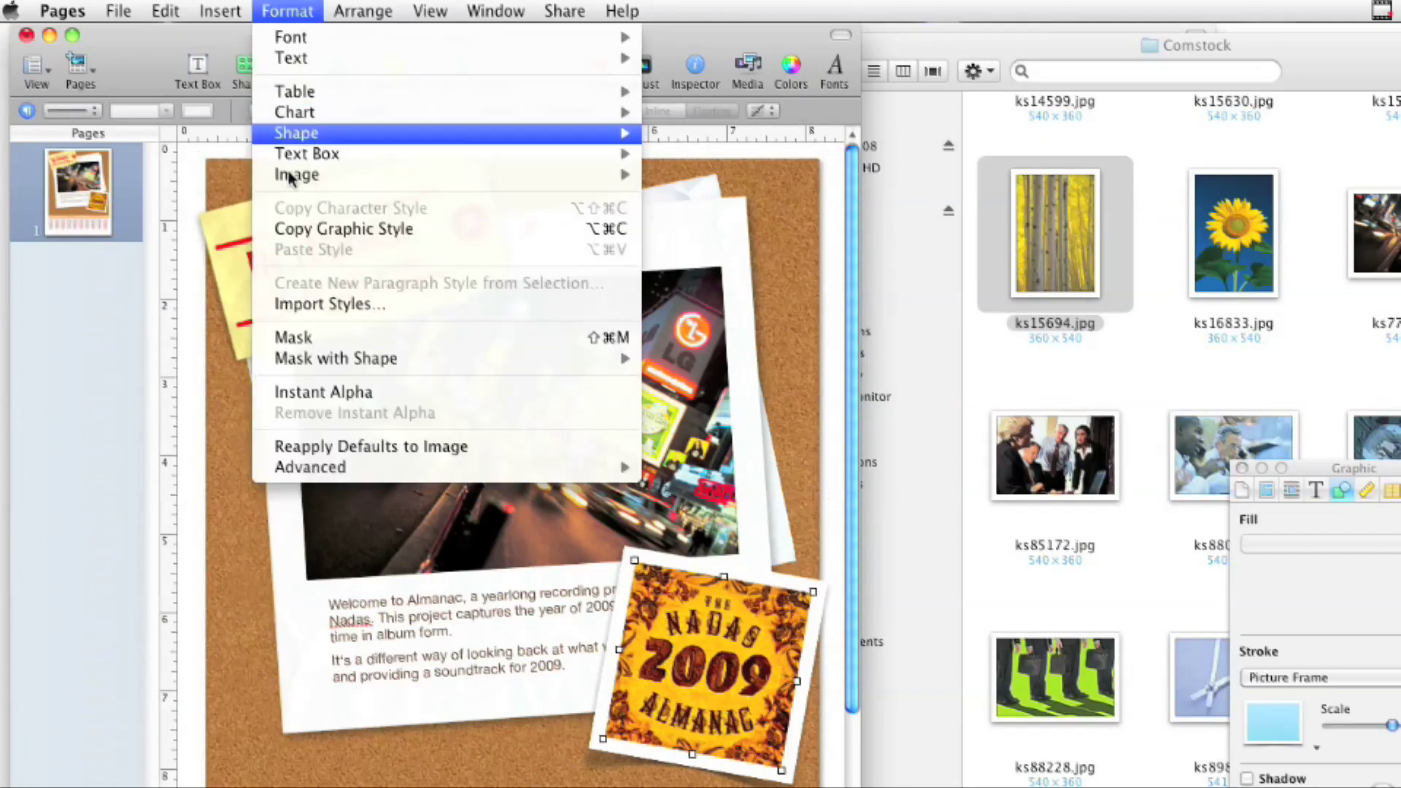
pyautogui.moveTo(297, 361)
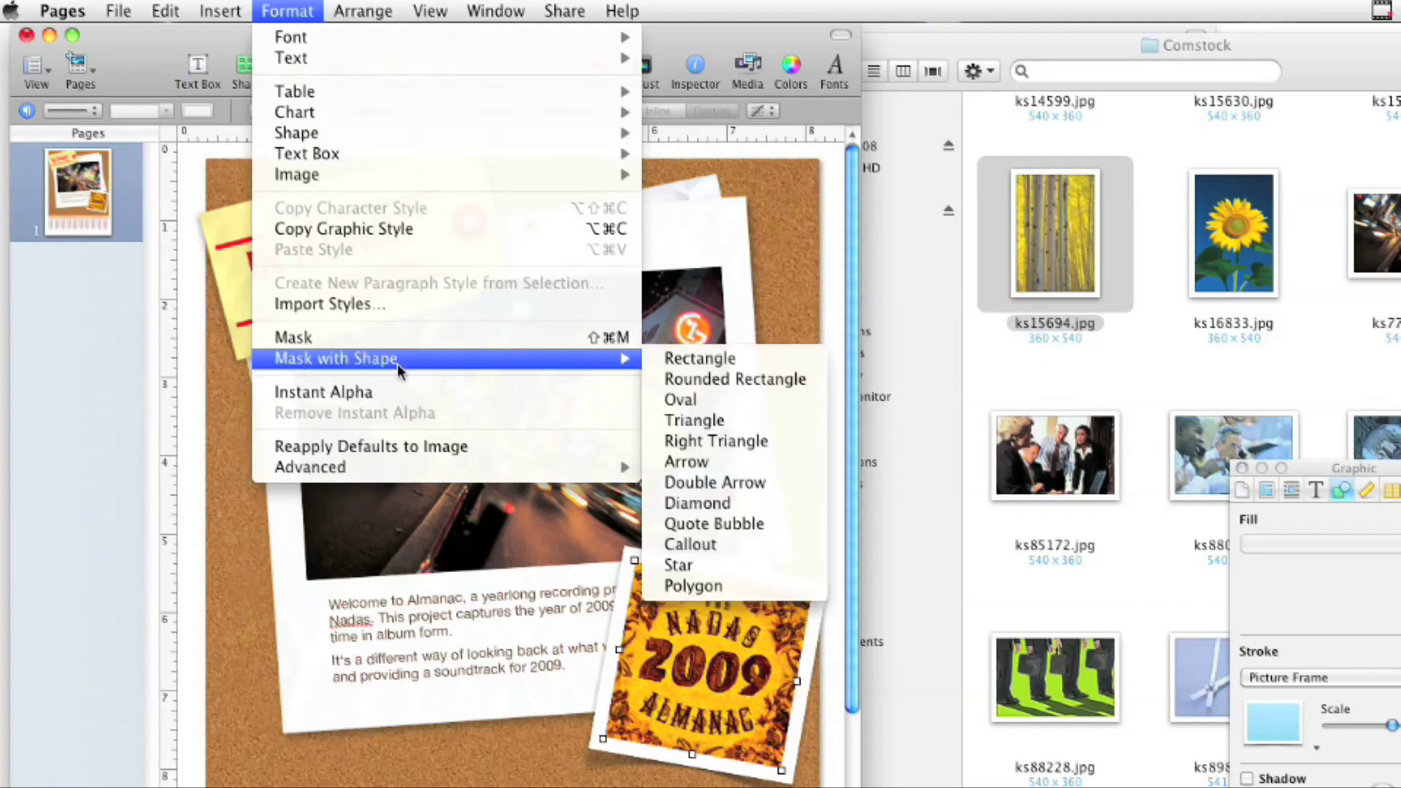
pyautogui.click(730, 370)
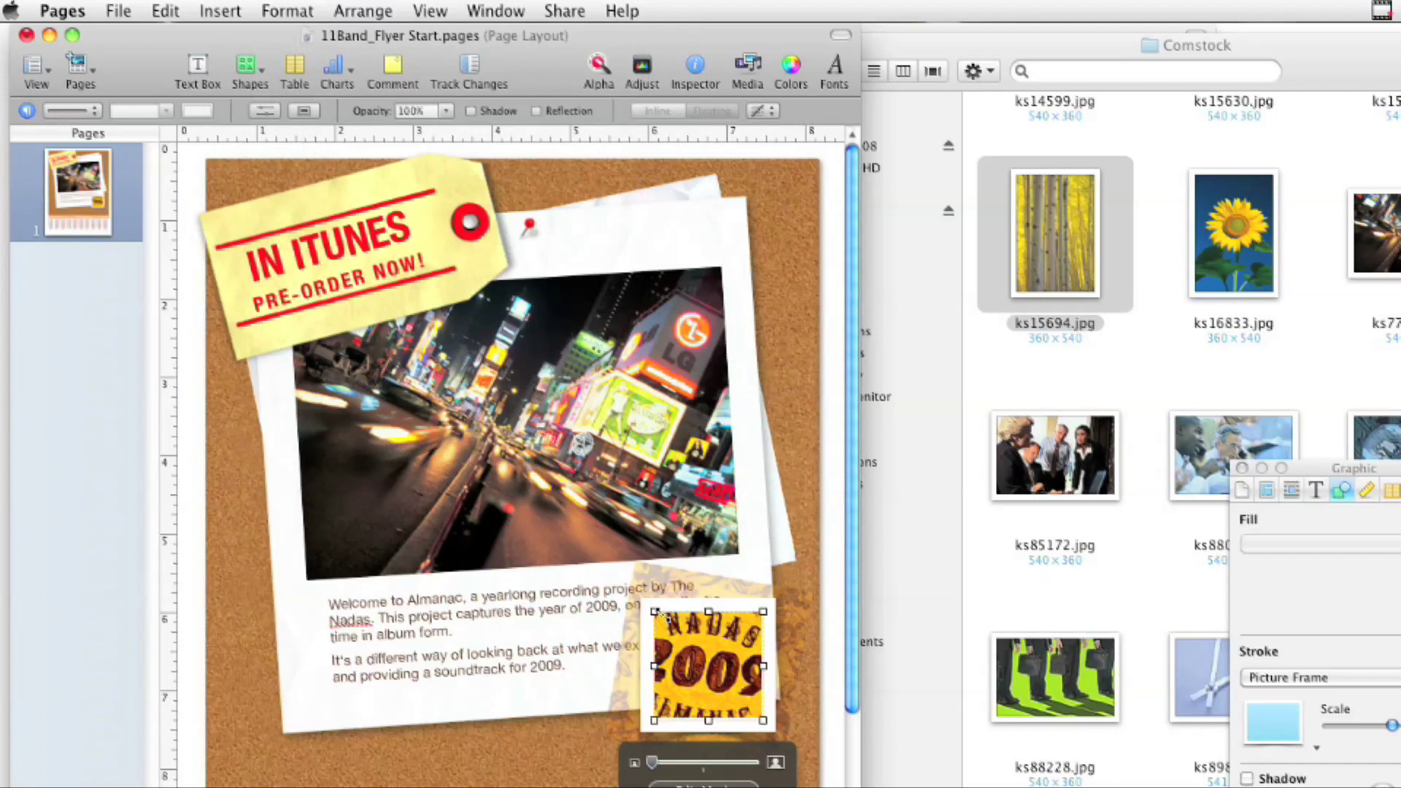
pyautogui.moveTo(653, 611); pyautogui.dragTo(626, 570)
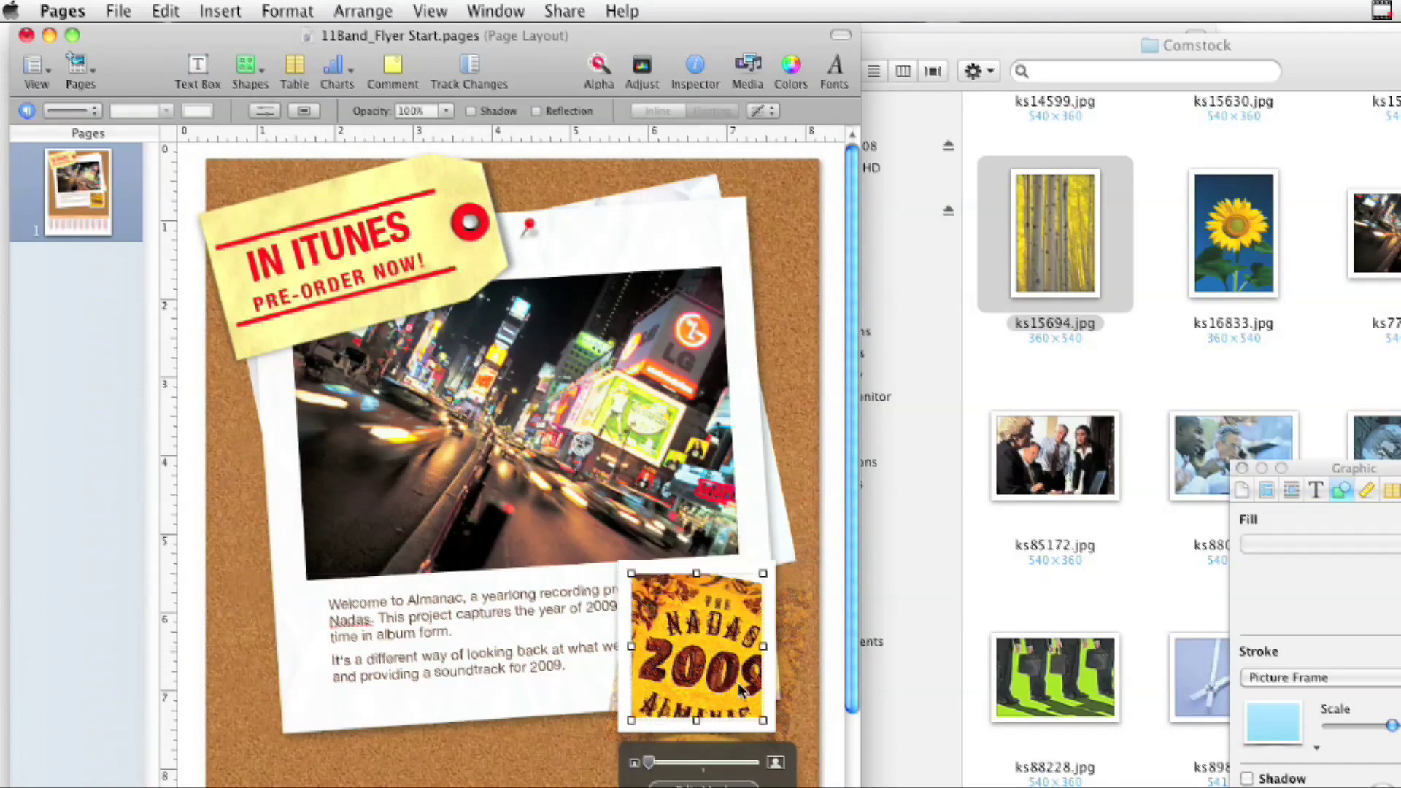
pyautogui.moveTo(761, 721); pyautogui.dragTo(790, 744)
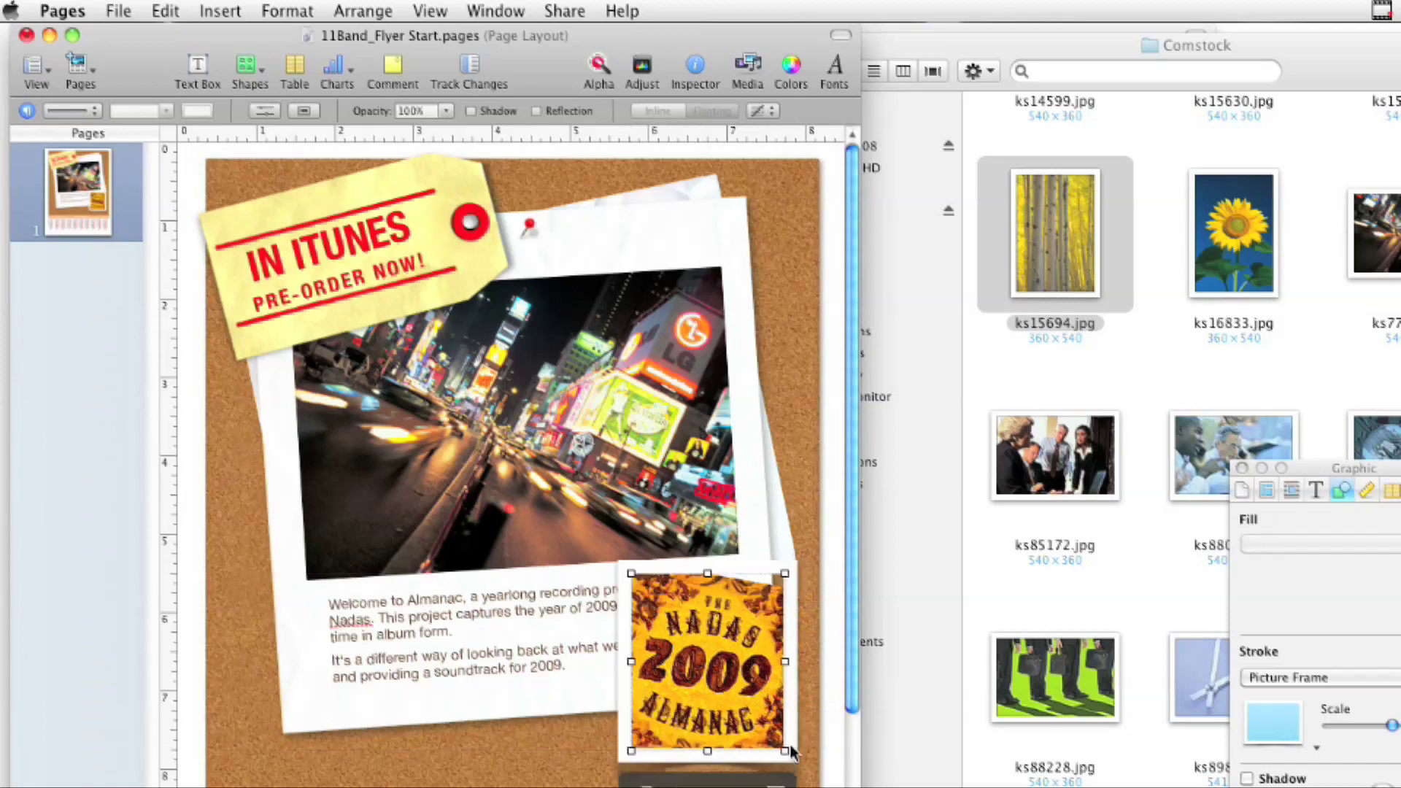
pyautogui.press('super+z')
pyautogui.press('super+z')
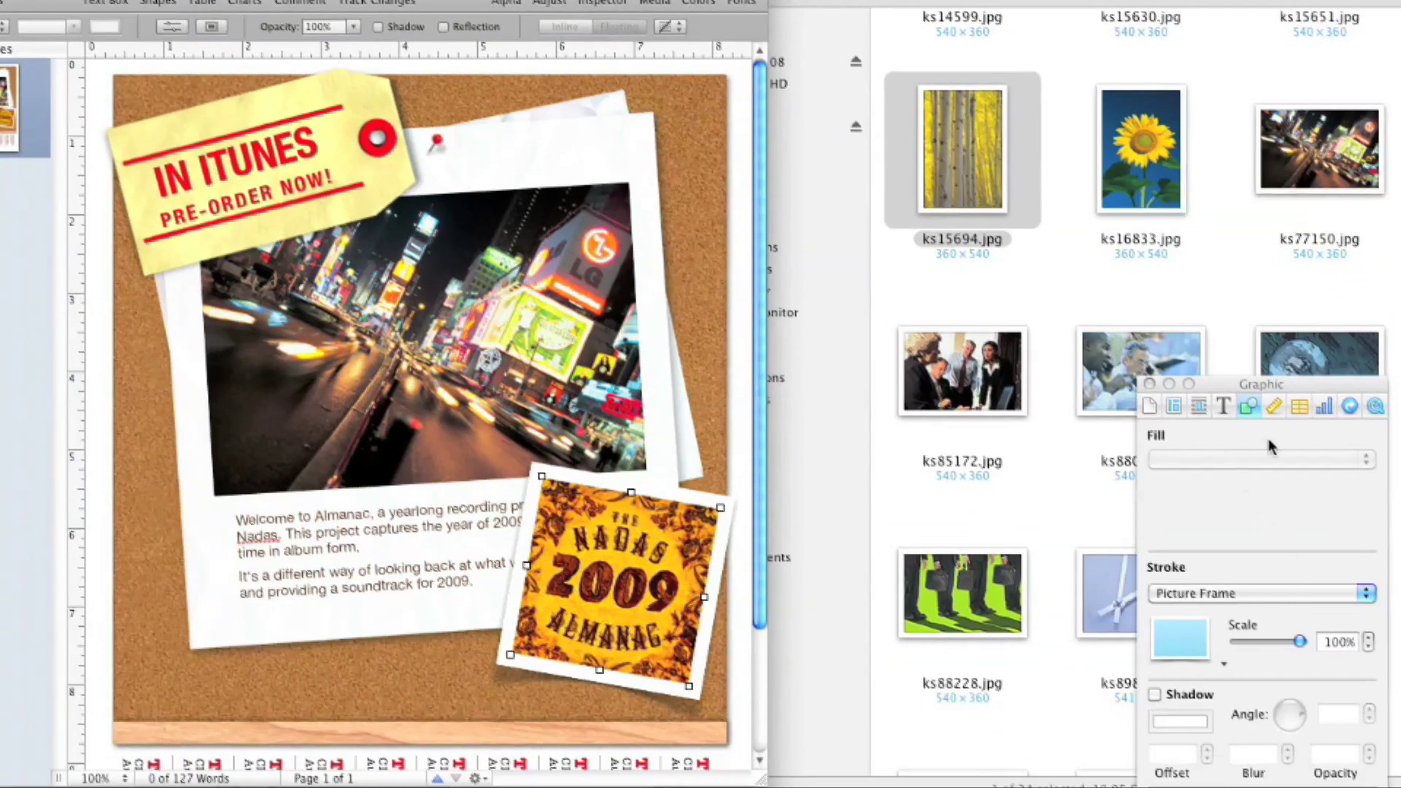
# Step: Straighten the album cover by setting its rotation angle to 0
pyautogui.click(1274, 411)
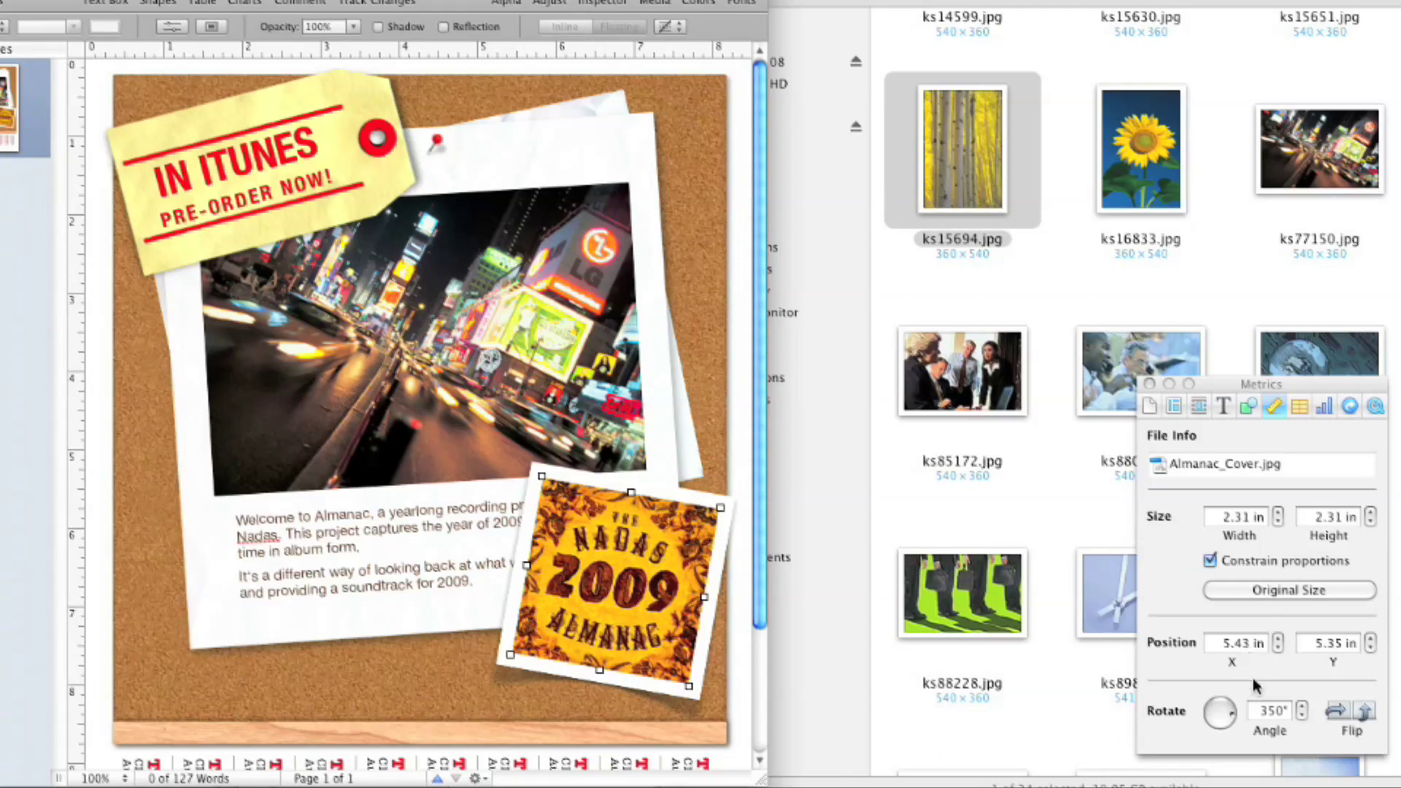
pyautogui.doubleClick(1265, 711)
pyautogui.write('0')
pyautogui.press('Return')
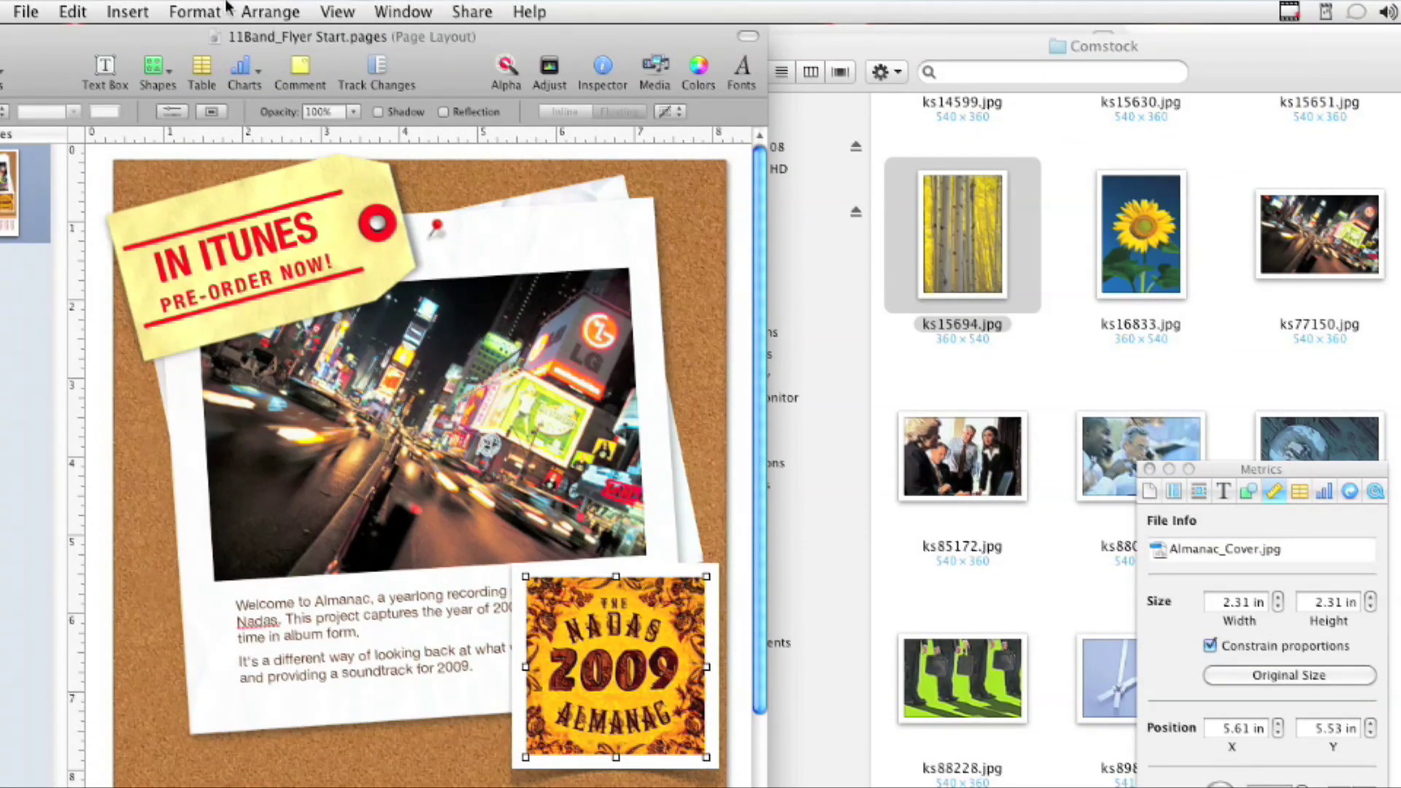
# Step: Mask the cover and drag the mask handles out to 2.31 by 2.24 in
pyautogui.click(194, 12)
pyautogui.click(238, 337)
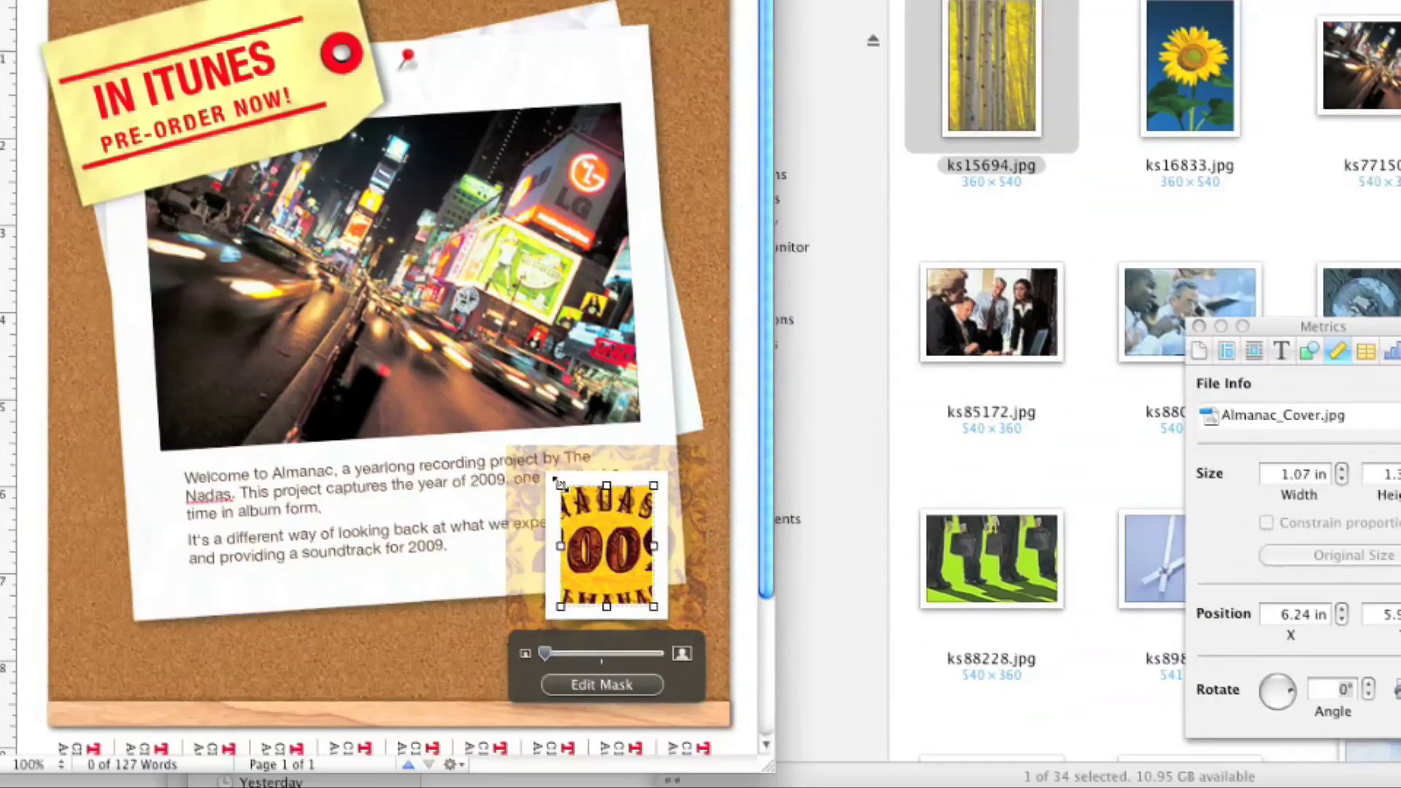
pyautogui.moveTo(576, 611); pyautogui.dragTo(521, 567)
pyautogui.moveTo(486, 353); pyautogui.dragTo(487, 355)
pyautogui.moveTo(653, 537); pyautogui.dragTo(715, 577)
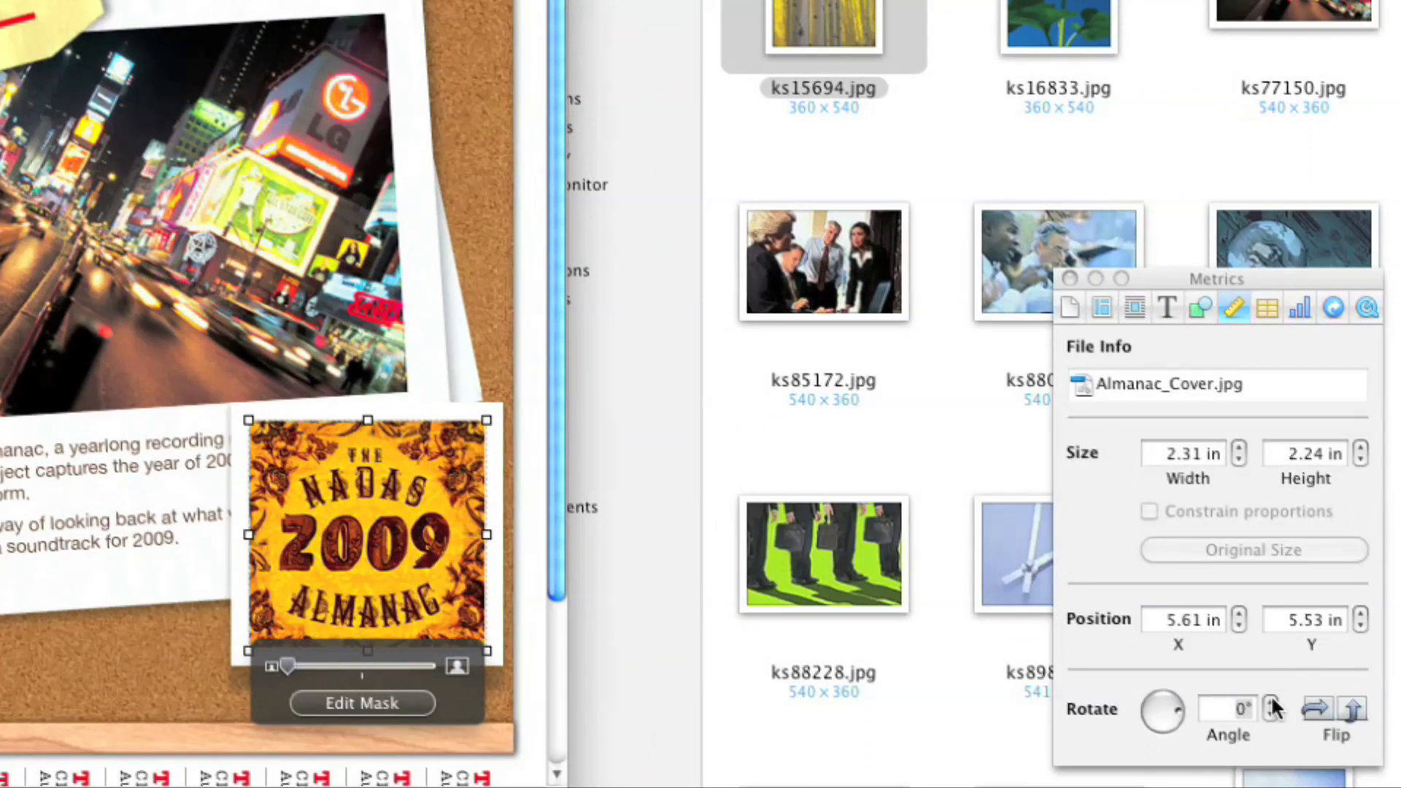
# Step: Adjust the cover's tilt, finally setting its angle to 349°
pyautogui.click(1273, 704)
pyautogui.click(1271, 702)
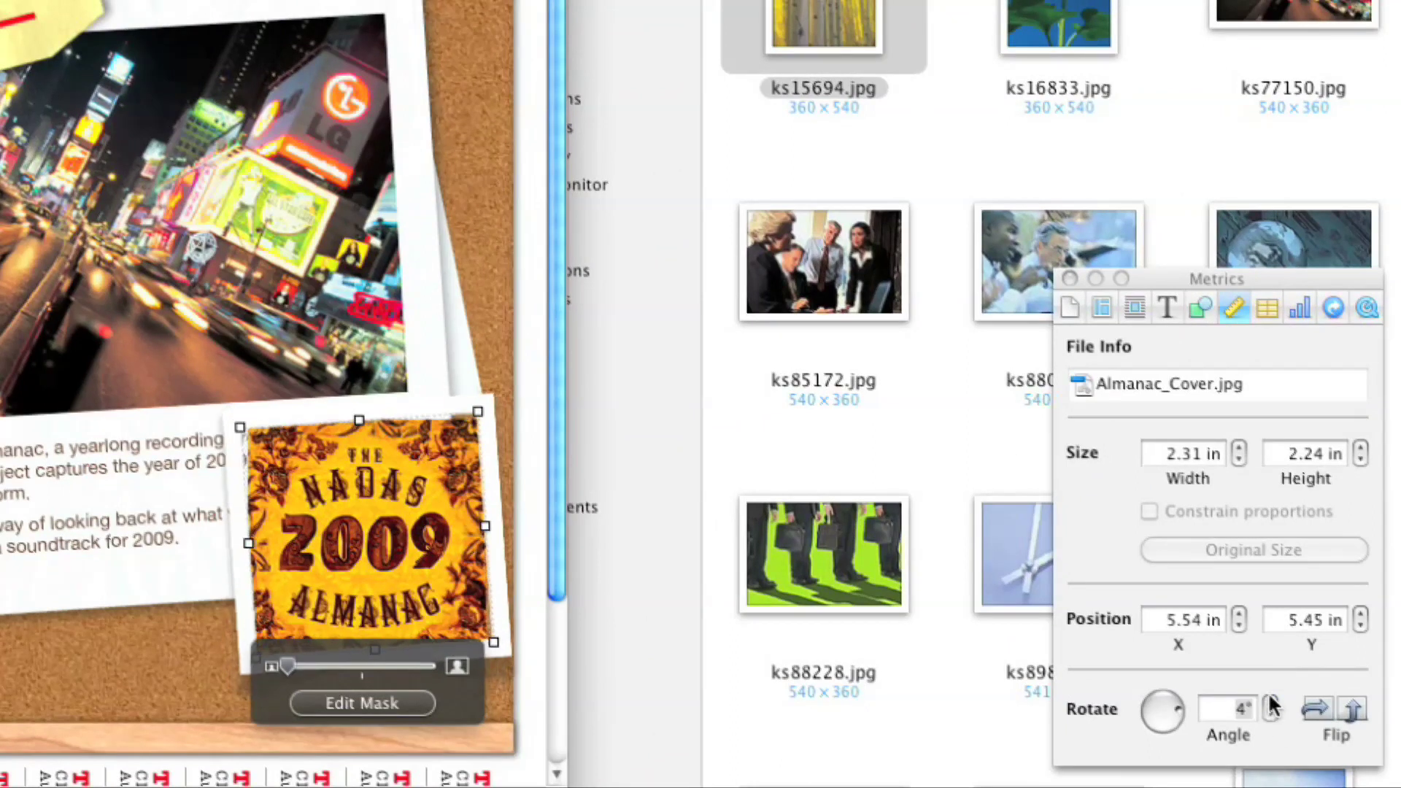
pyautogui.click(1267, 707)
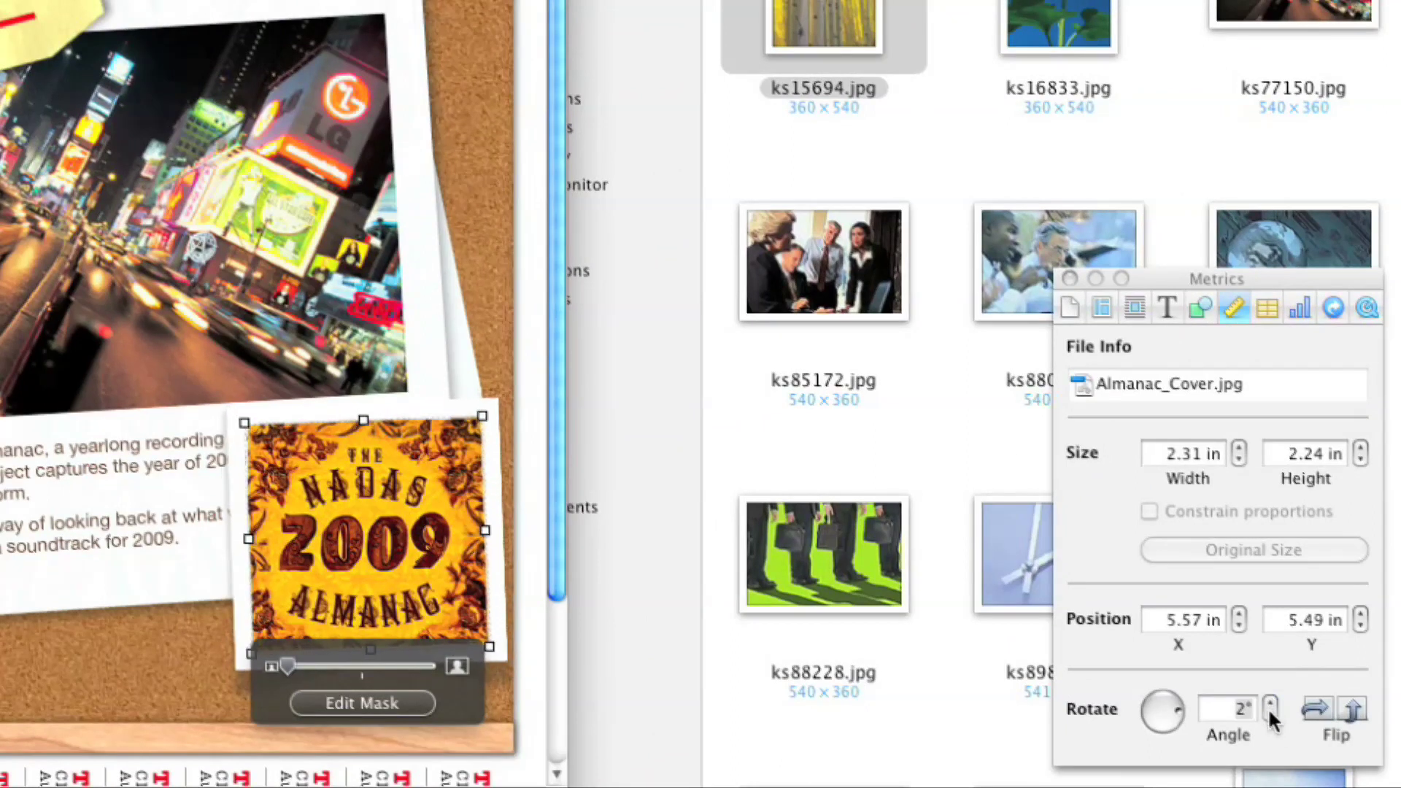
pyautogui.click(1268, 708)
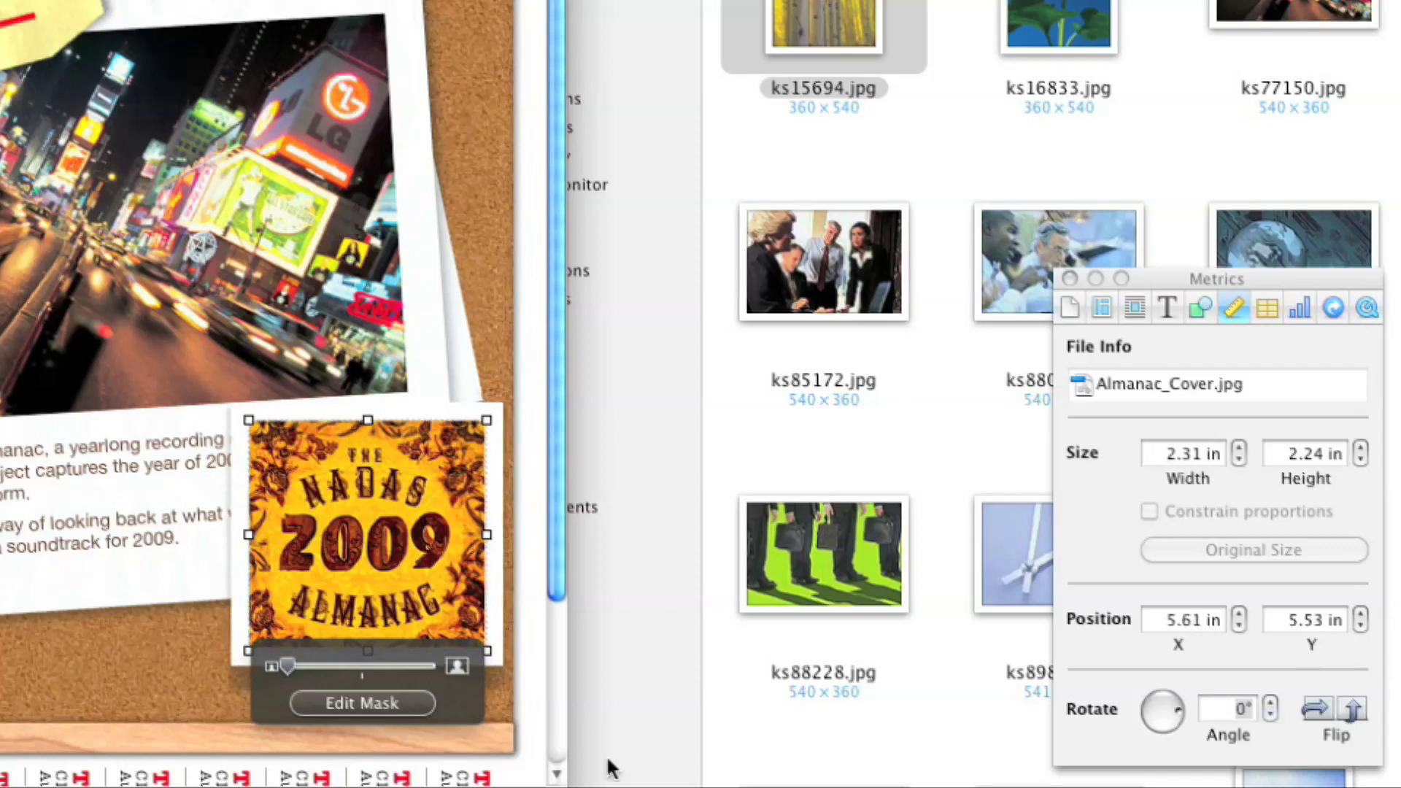
pyautogui.click(392, 706)
pyautogui.click(114, 566)
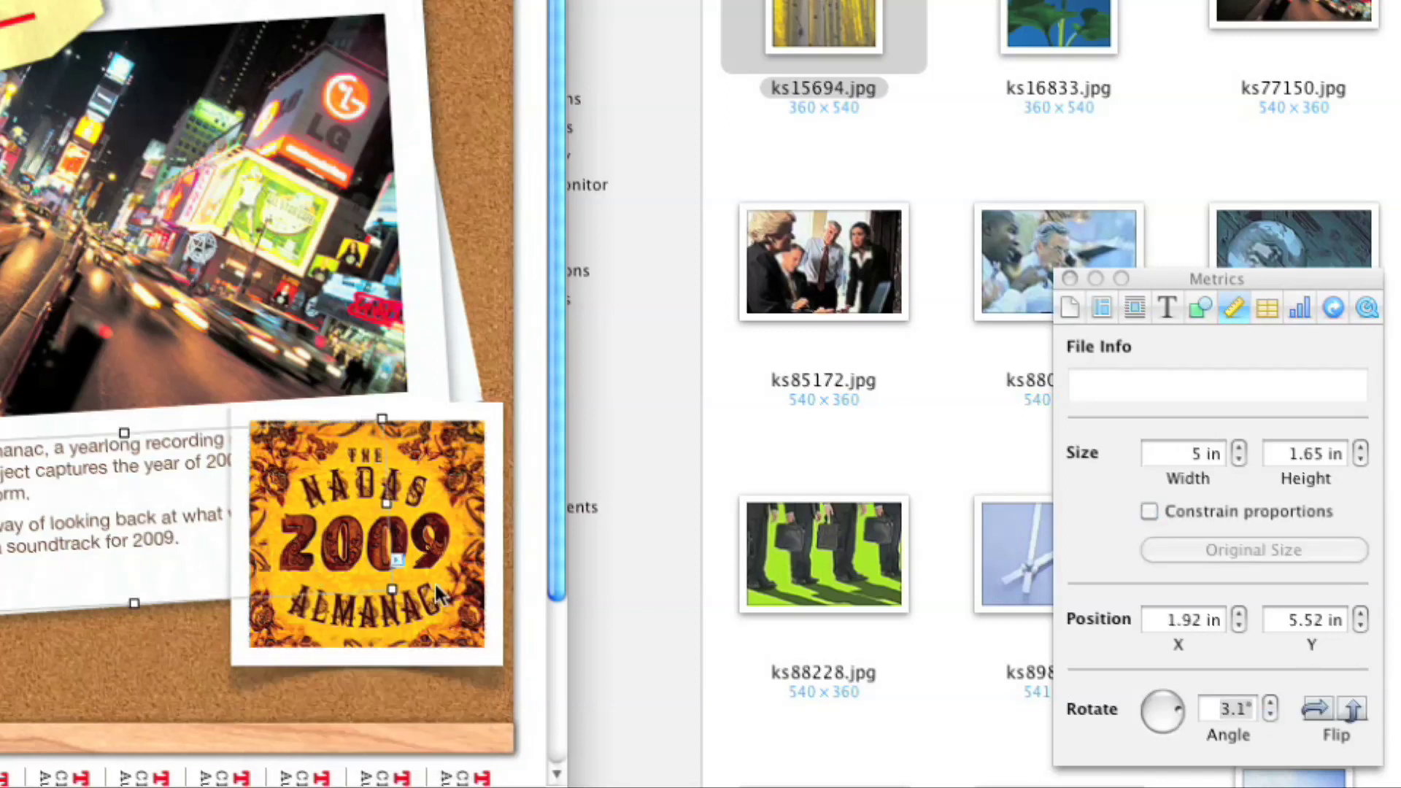
pyautogui.click(410, 583)
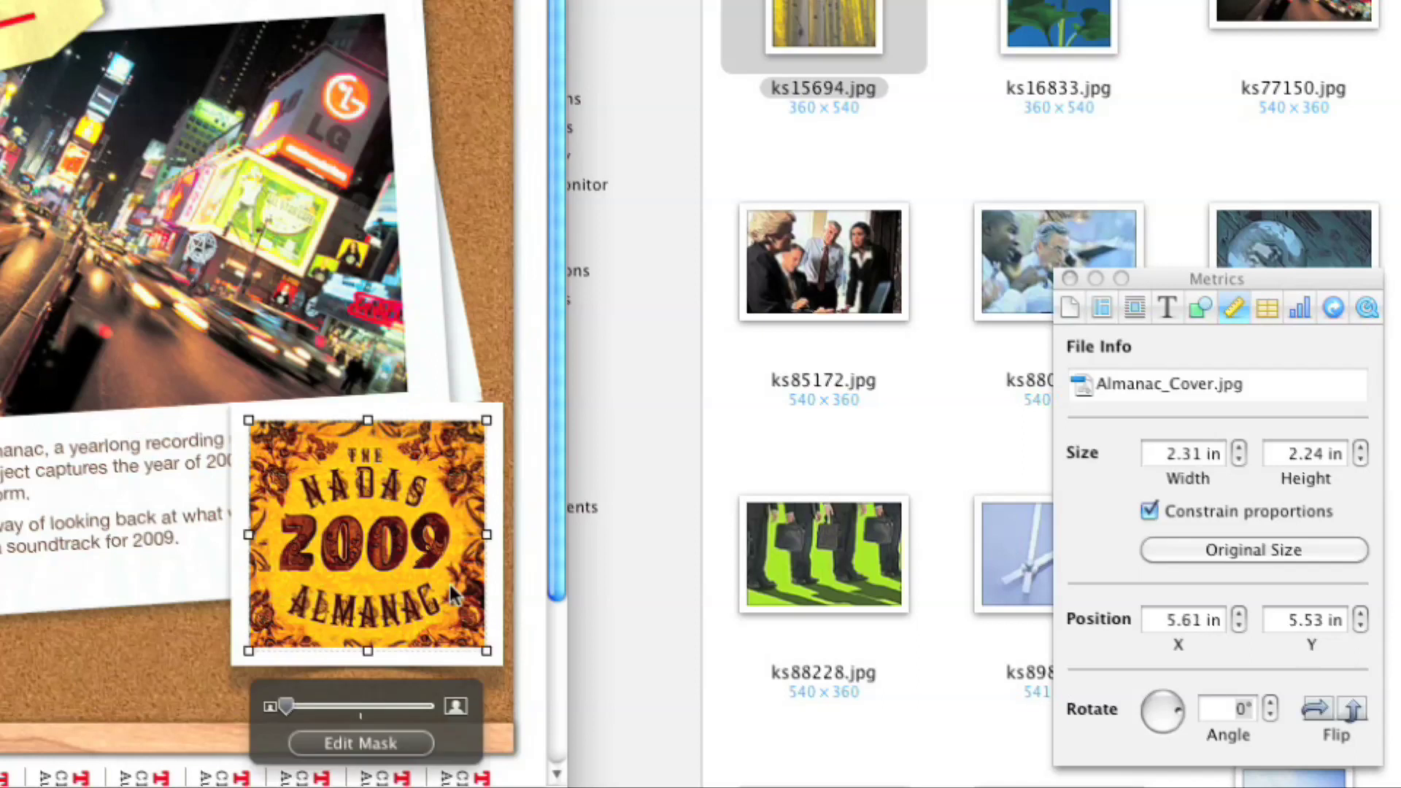
pyautogui.click(1271, 703)
pyautogui.click(1271, 703)
pyautogui.moveTo(1271, 716); pyautogui.dragTo(1270, 717)
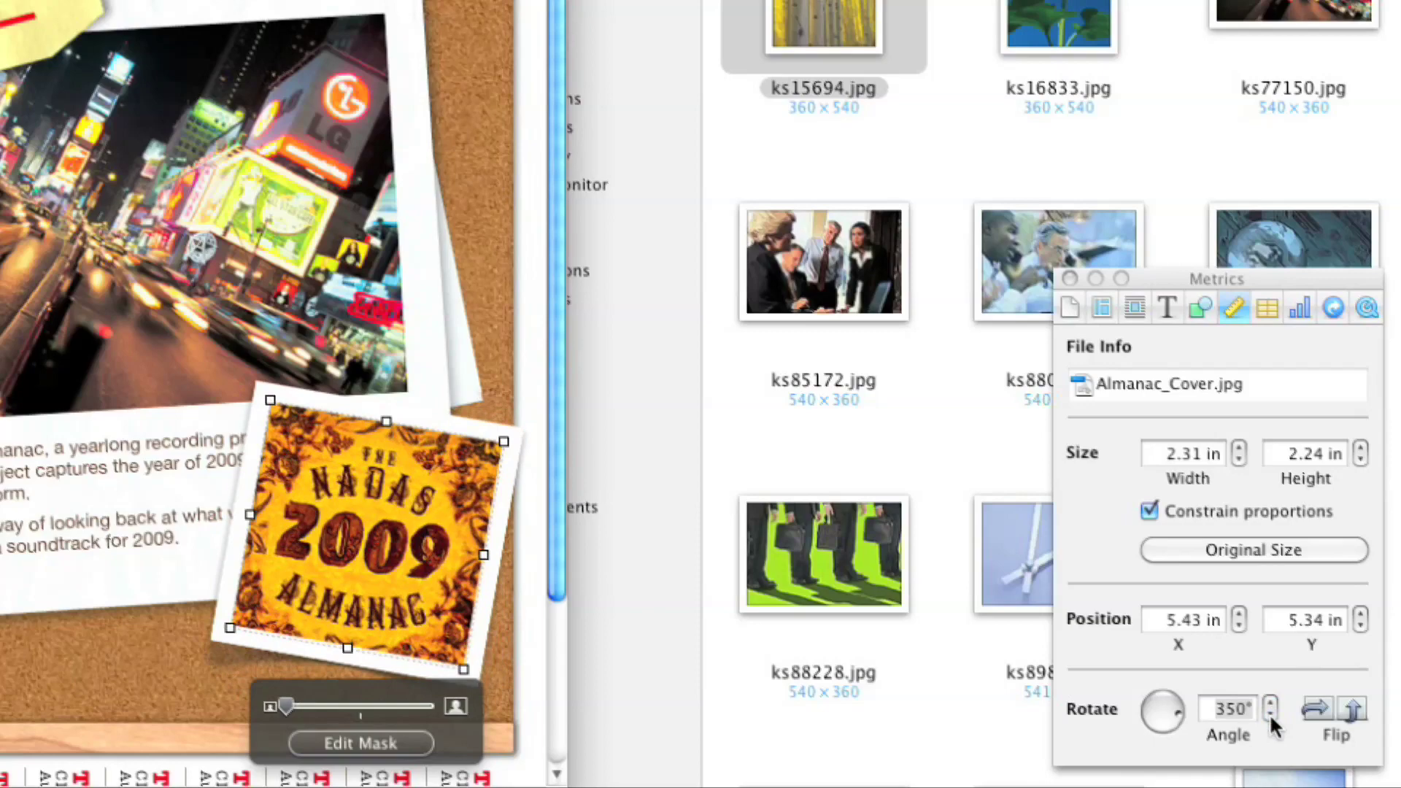
pyautogui.click(1268, 712)
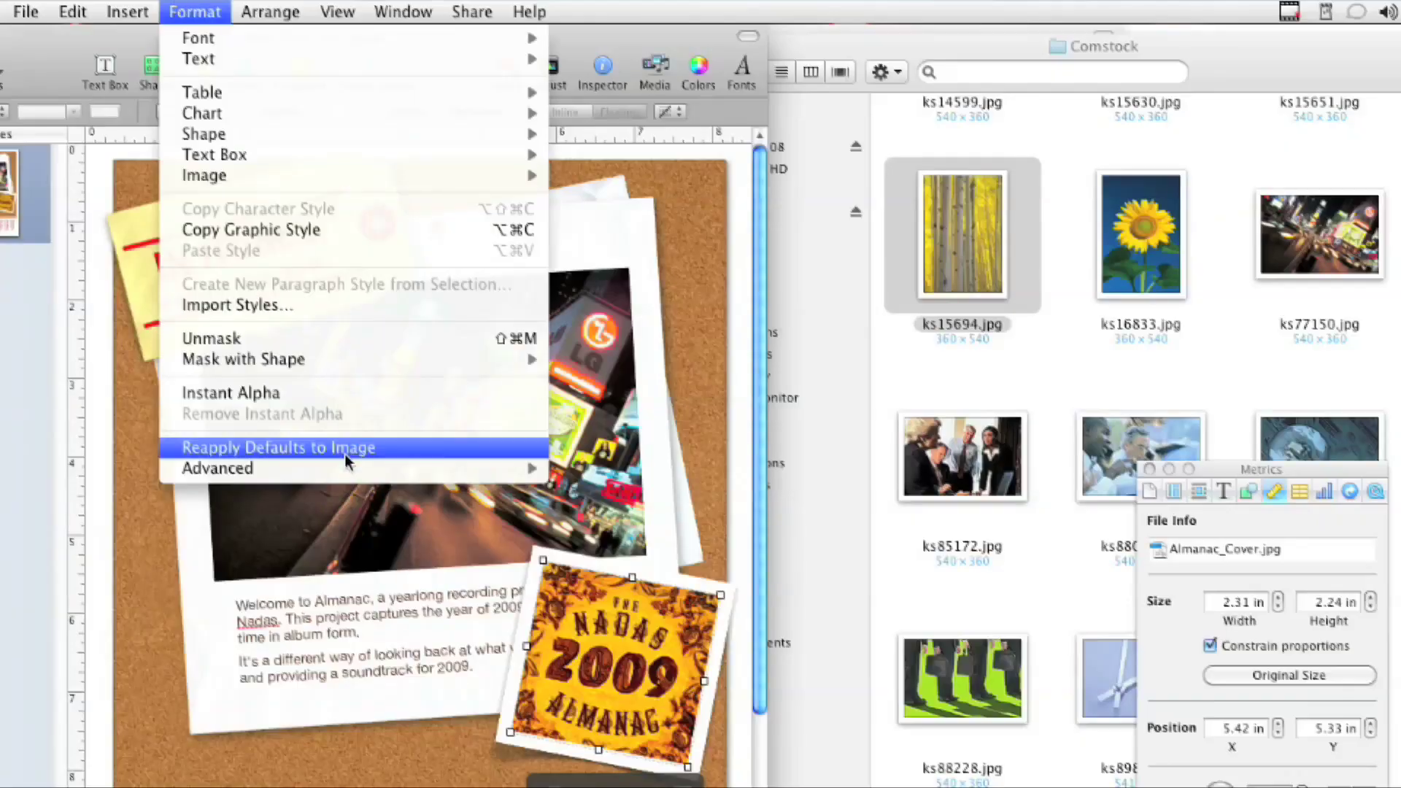
# Step: Define the cover as a media placeholder and drop the aspen photo ks15694.jpg into it
pyautogui.moveTo(348, 464)
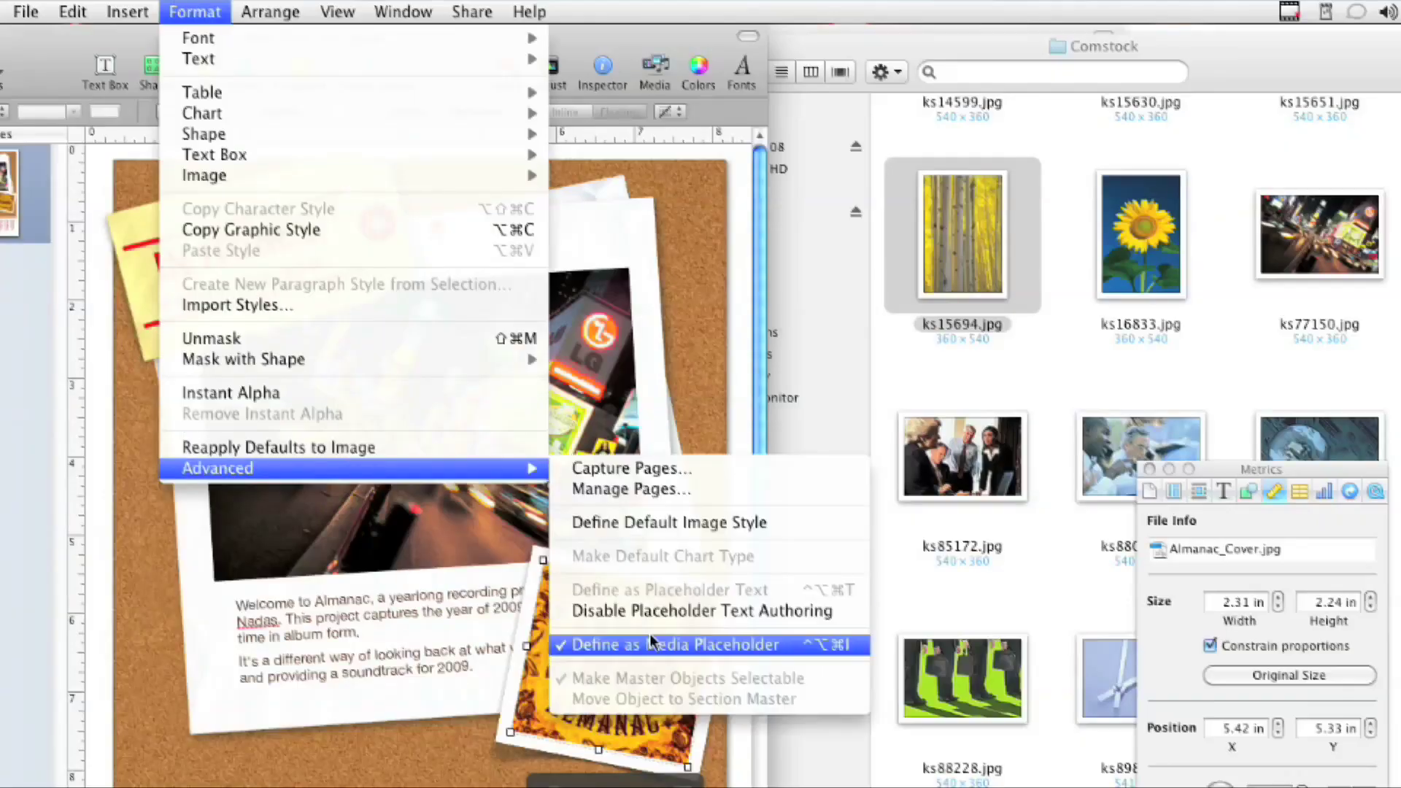
pyautogui.click(320, 724)
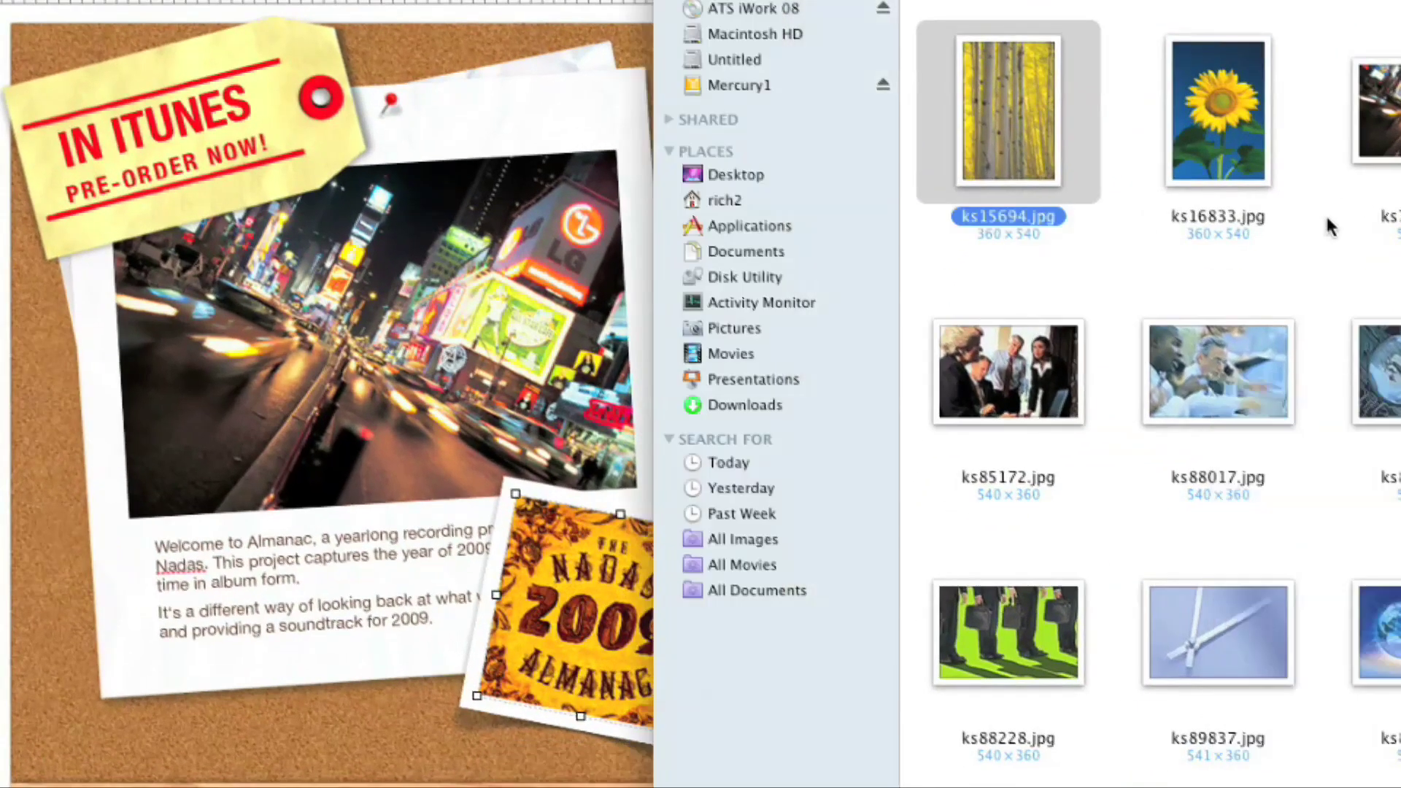
pyautogui.moveTo(994, 134); pyautogui.dragTo(597, 568)
pyautogui.click(295, 776)
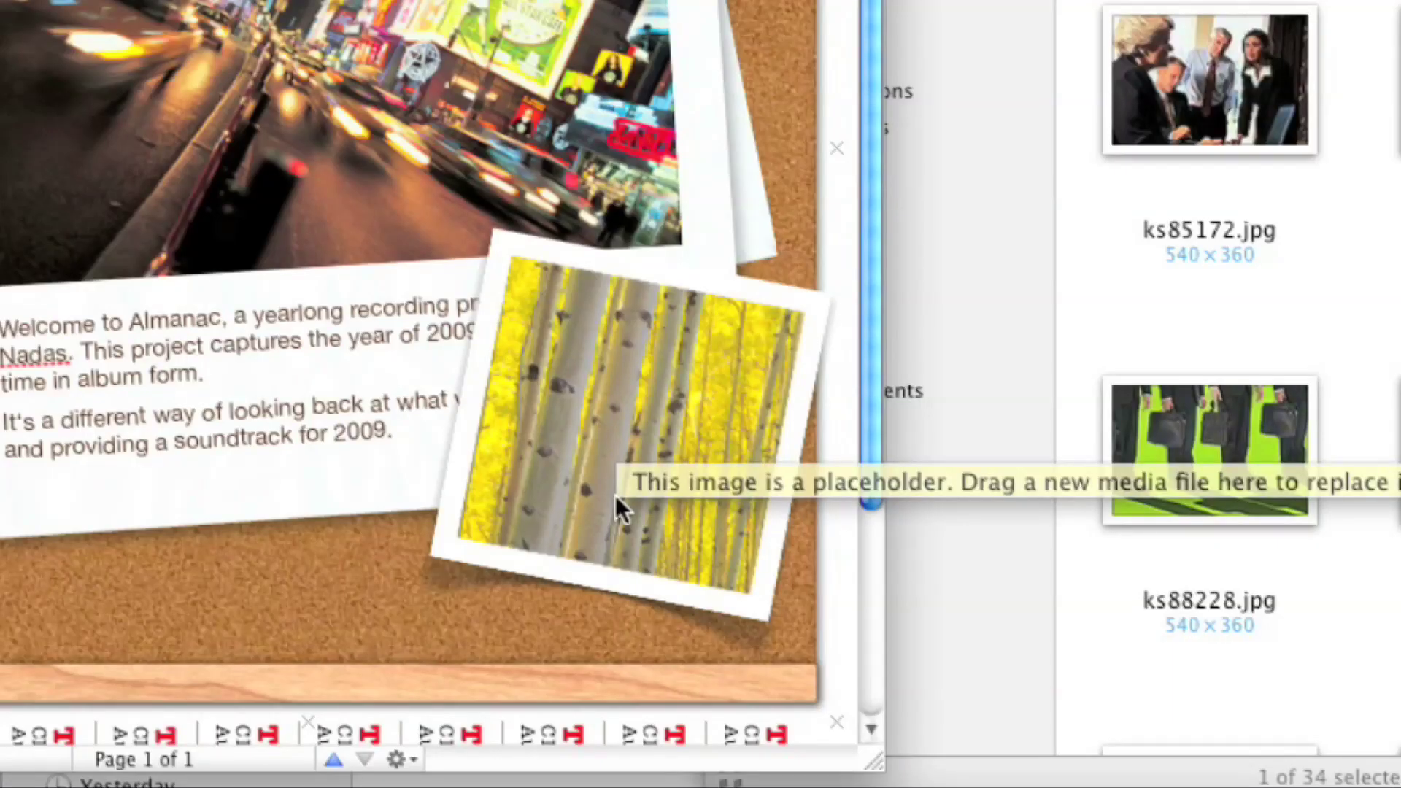
# Step: Enlarge the aspen photo inside its mask and shift it up into place
pyautogui.click(616, 498)
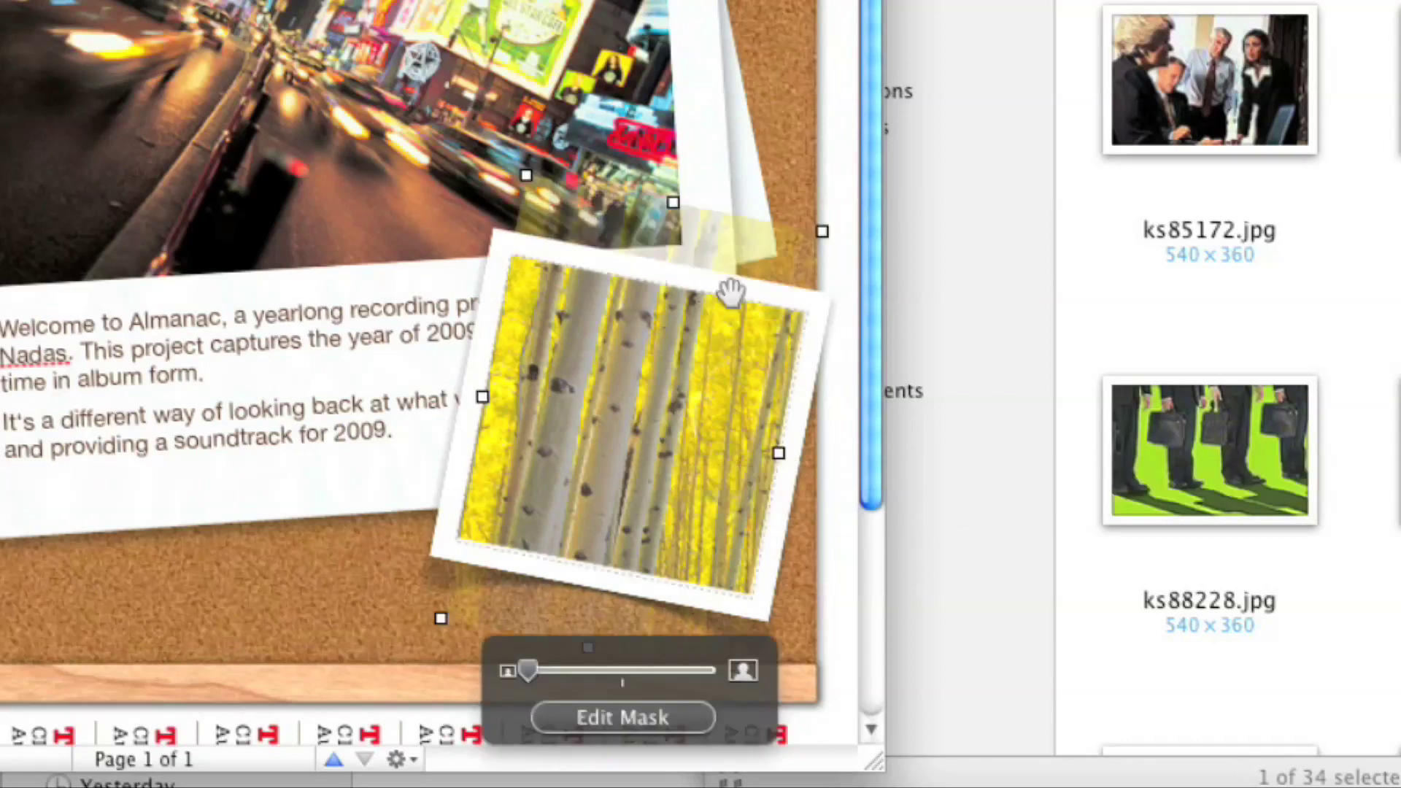
pyautogui.moveTo(752, 256); pyautogui.dragTo(725, 352)
pyautogui.moveTo(524, 673); pyautogui.dragTo(579, 677)
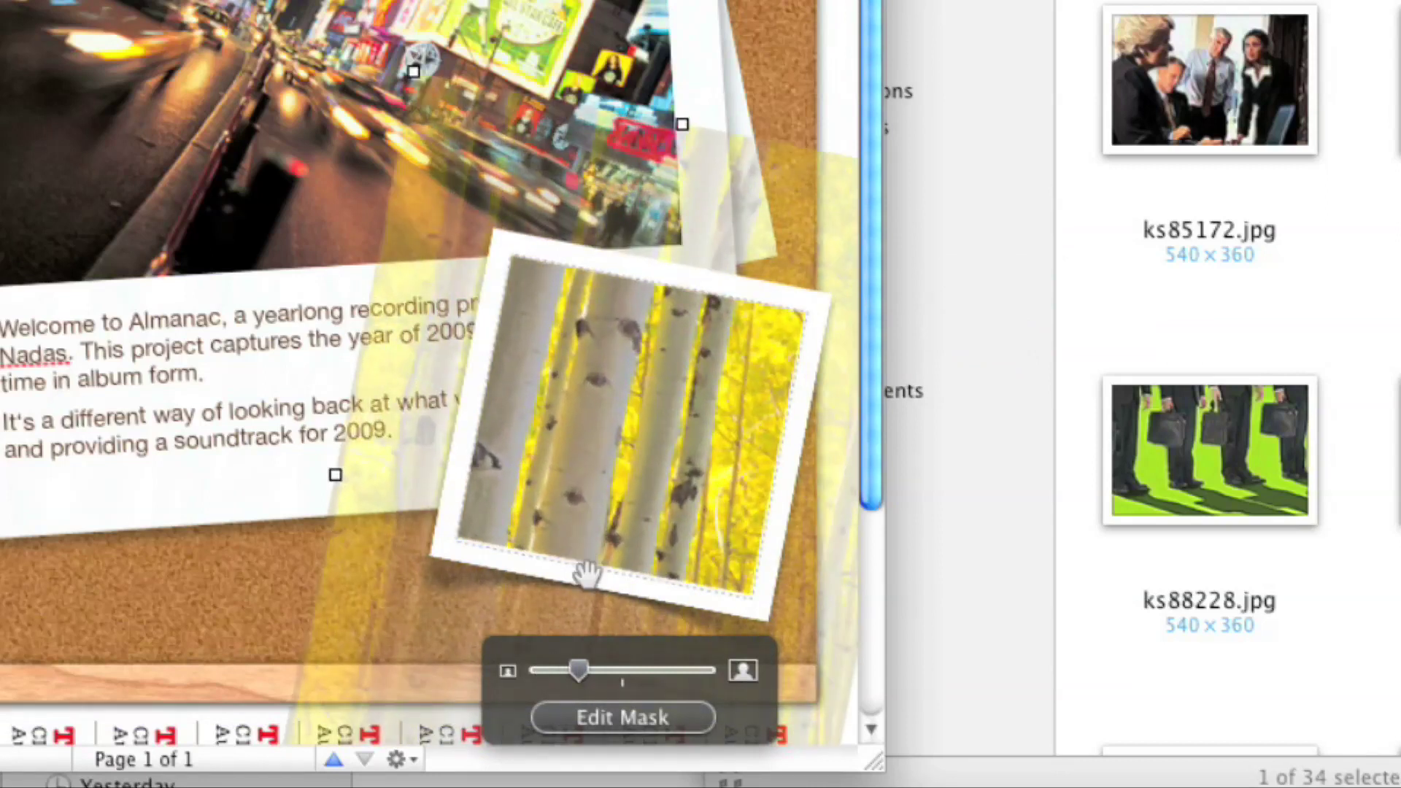
pyautogui.moveTo(654, 469); pyautogui.dragTo(604, 137)
pyautogui.click(86, 511)
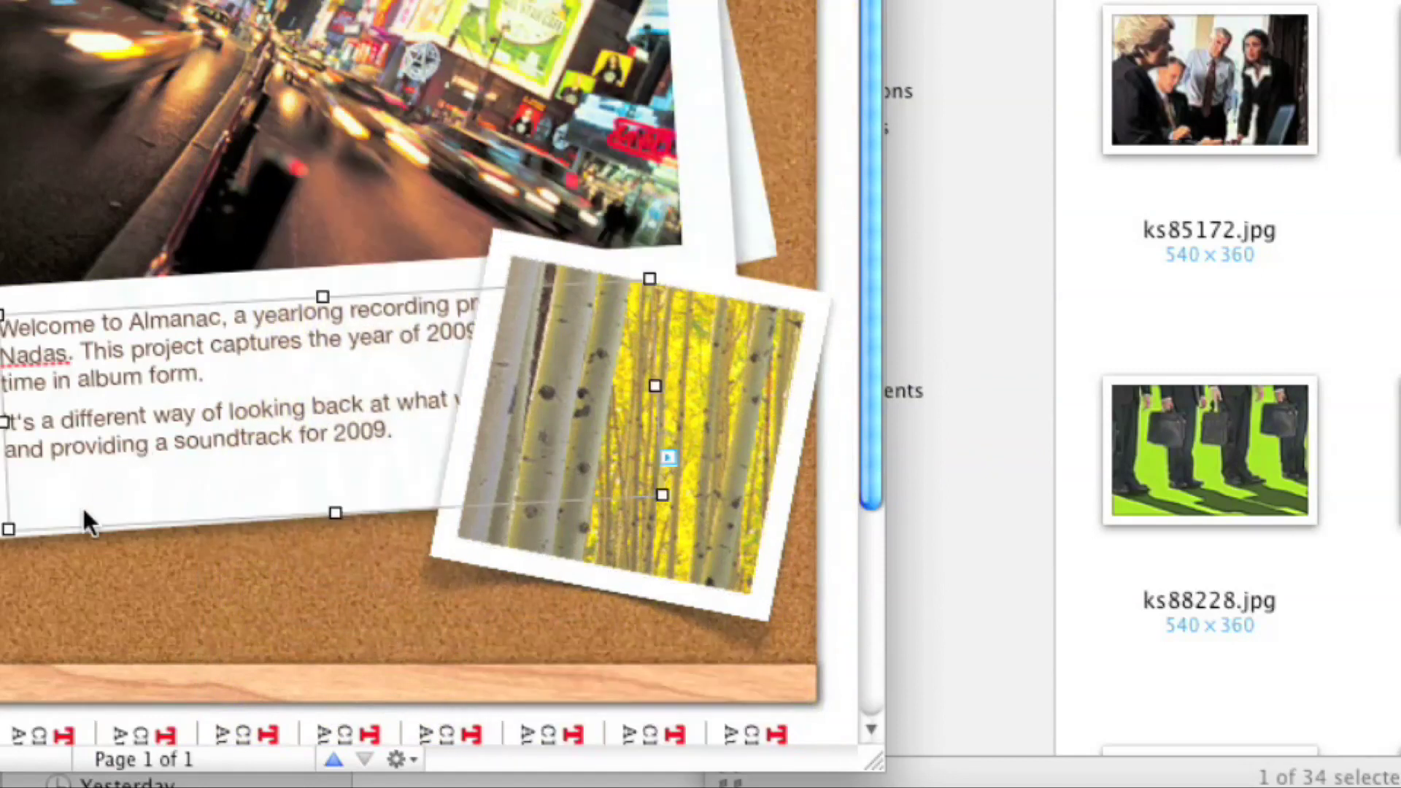
pyautogui.click(108, 575)
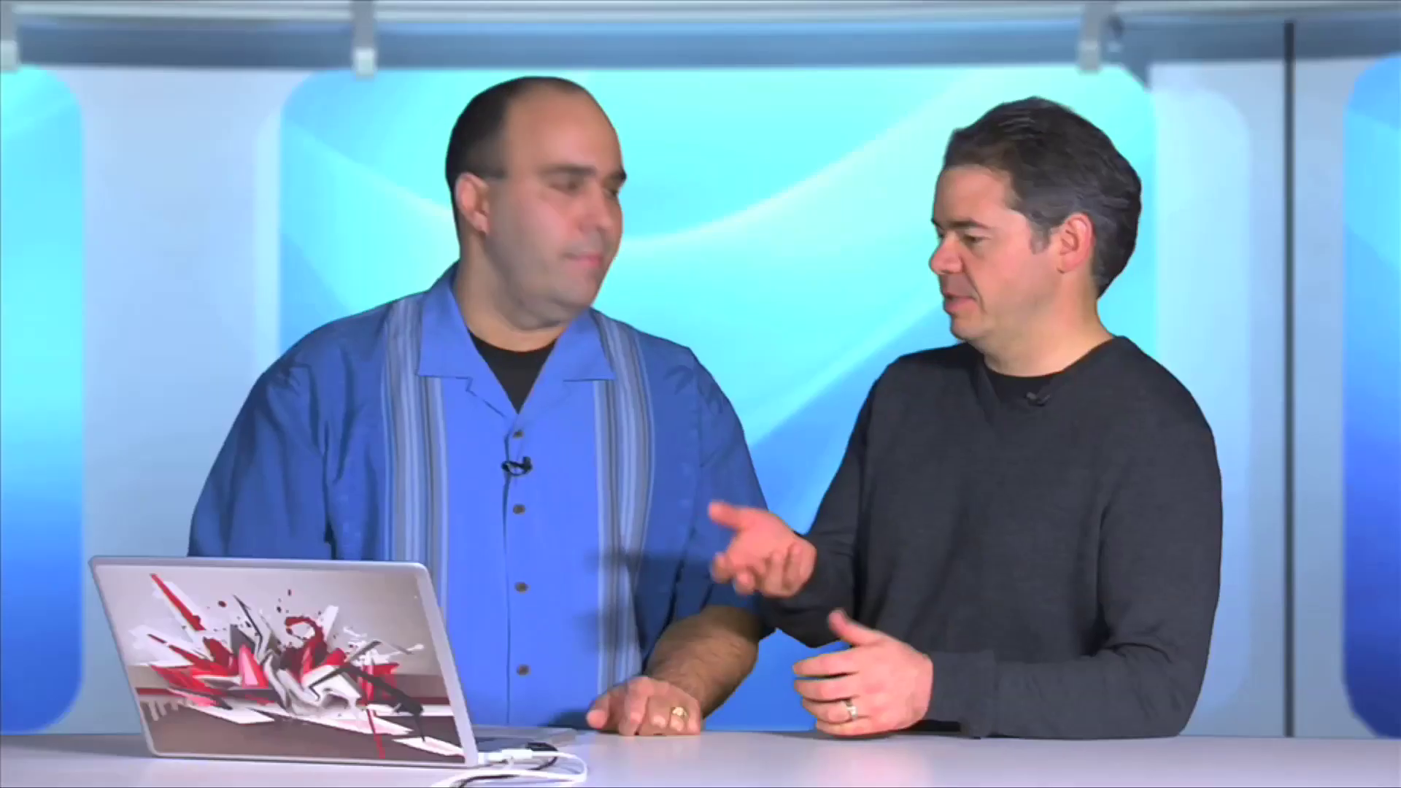